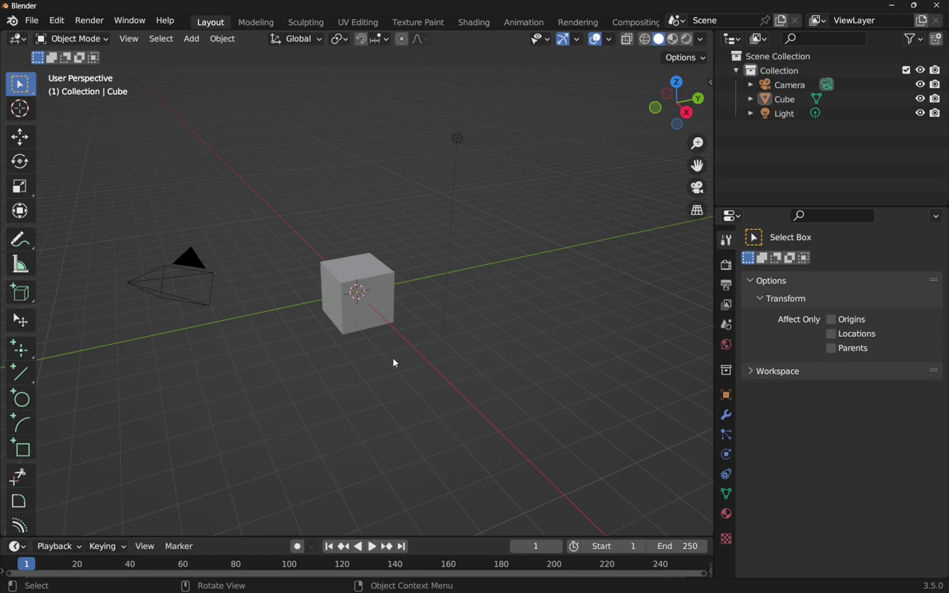
# Step: Switch to FreeCAD, create a new body and start a sketch on its XY plane
pyautogui.press('alt')
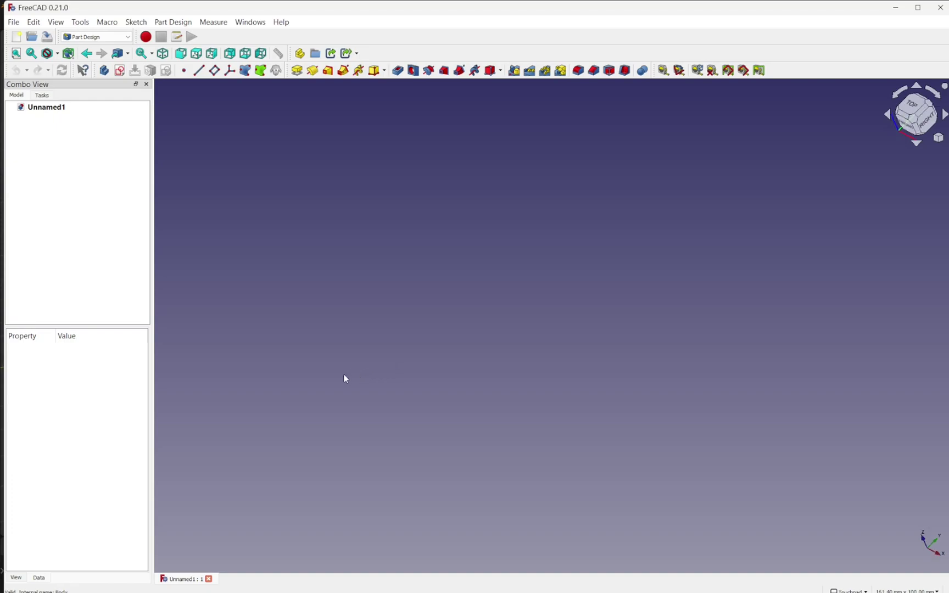
pyautogui.click(101, 71)
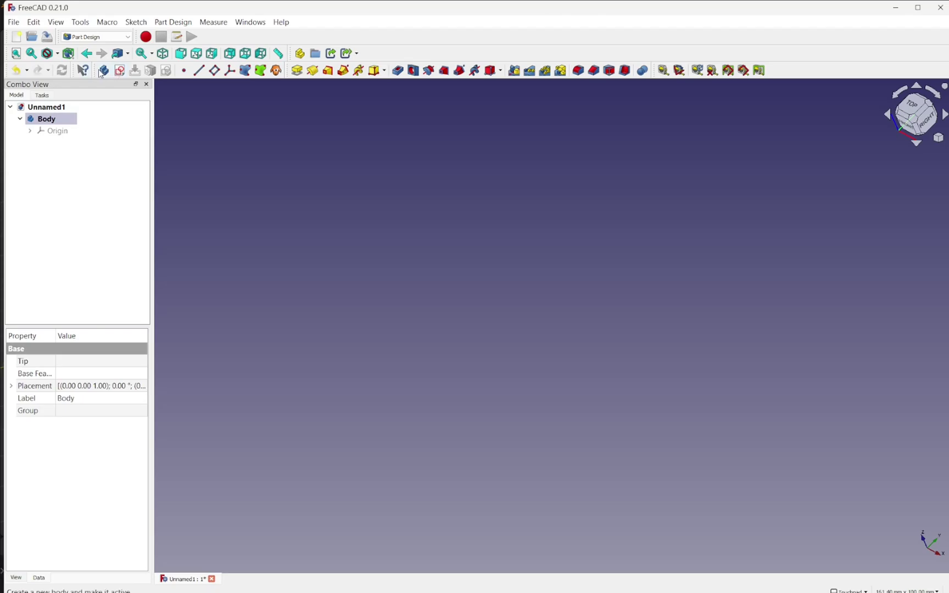
pyautogui.click(119, 72)
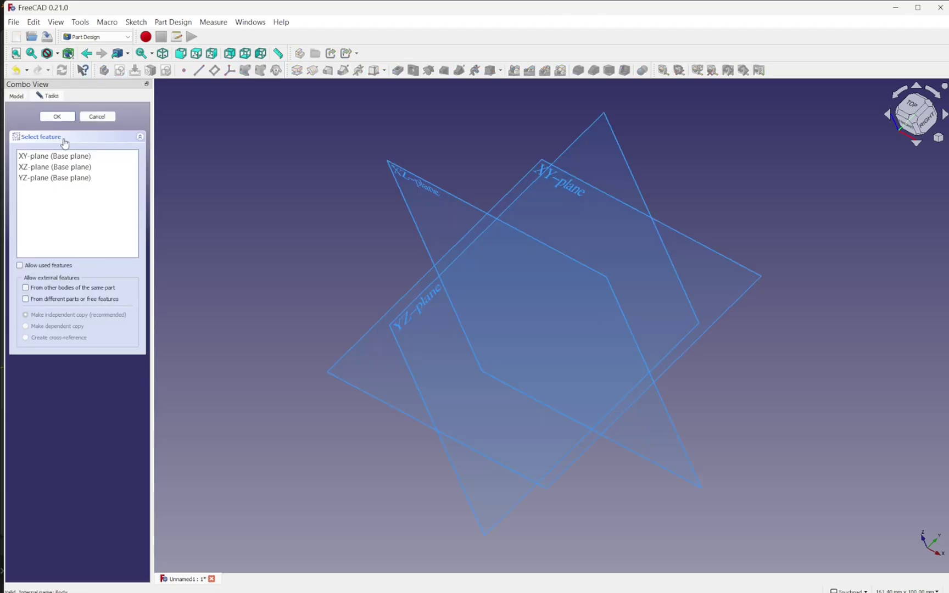
pyautogui.click(57, 156)
pyautogui.click(73, 116)
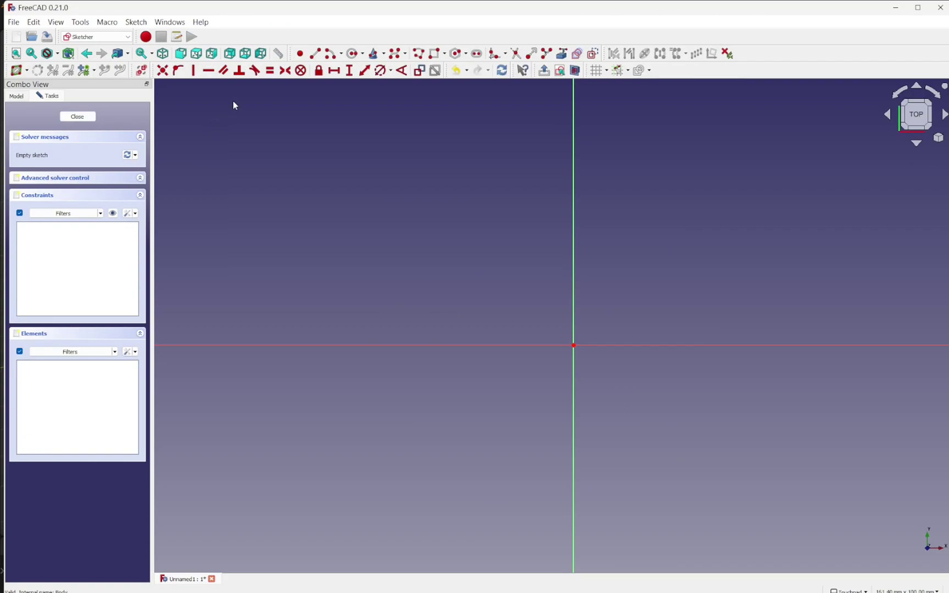
# Step: Sketch a rectangle about 43 mm wide and 50 mm high around the origin
pyautogui.click(436, 53)
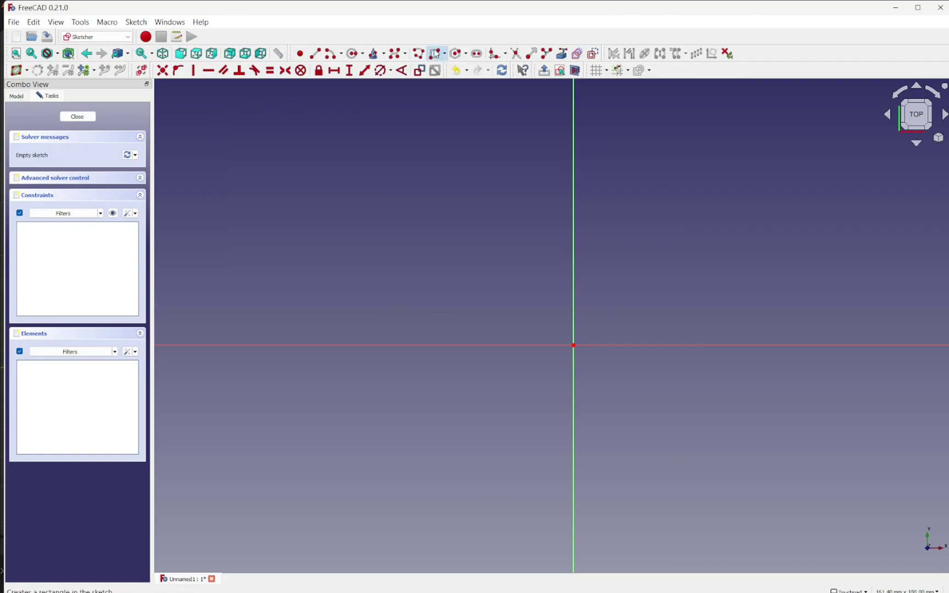
pyautogui.click(461, 229)
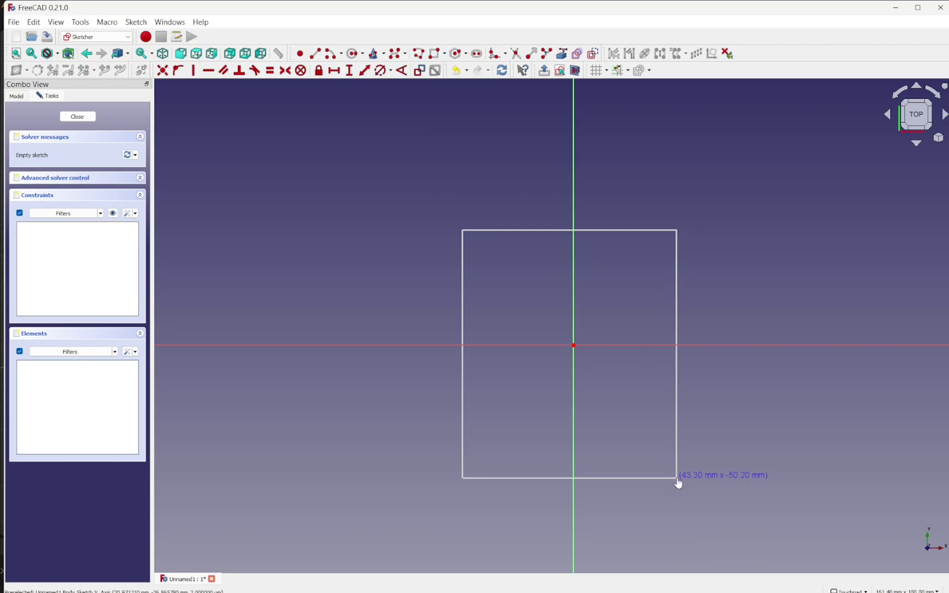
pyautogui.click(677, 478)
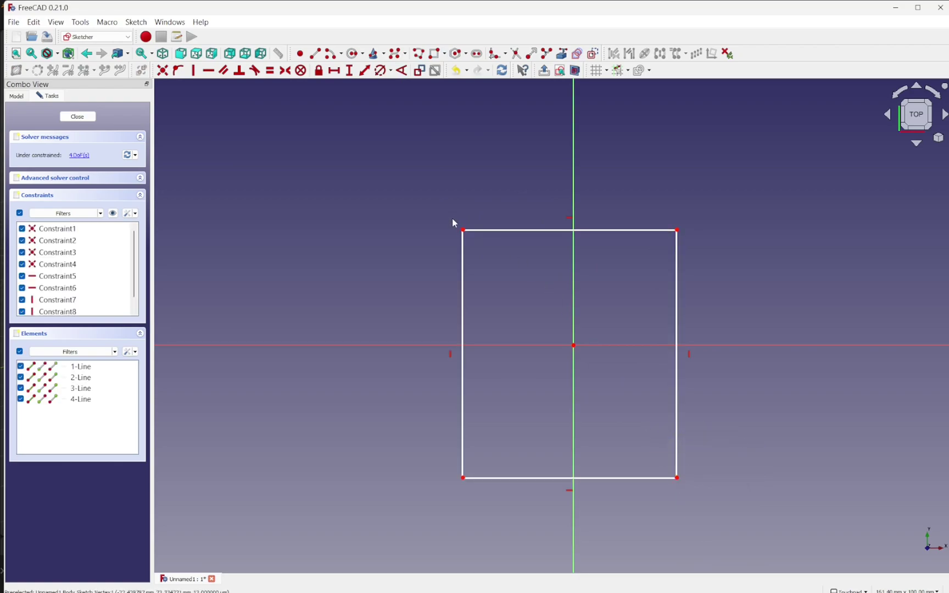
# Step: Make the rectangle's upper-left and lower-right corners symmetric about the origin
pyautogui.click(463, 230)
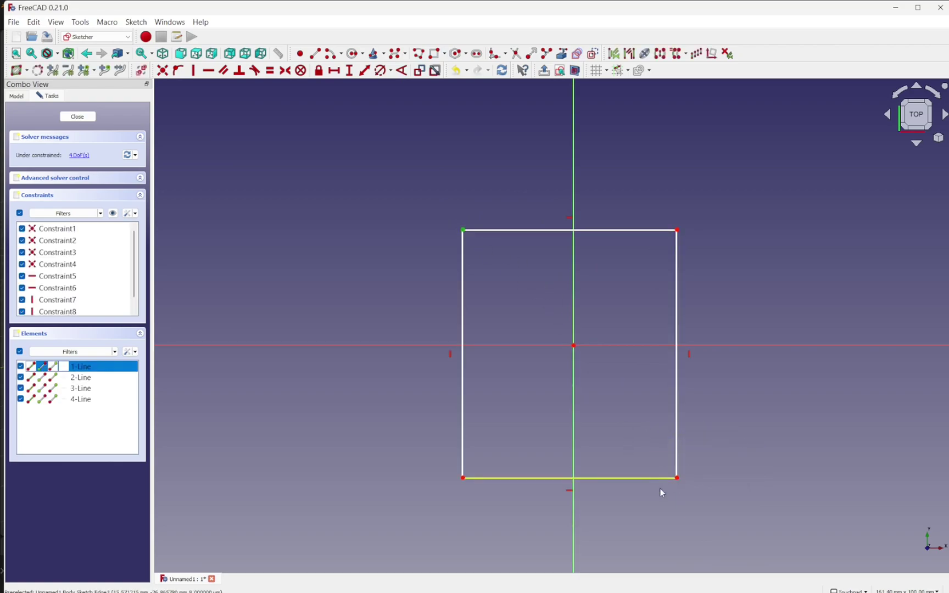
pyautogui.click(678, 478)
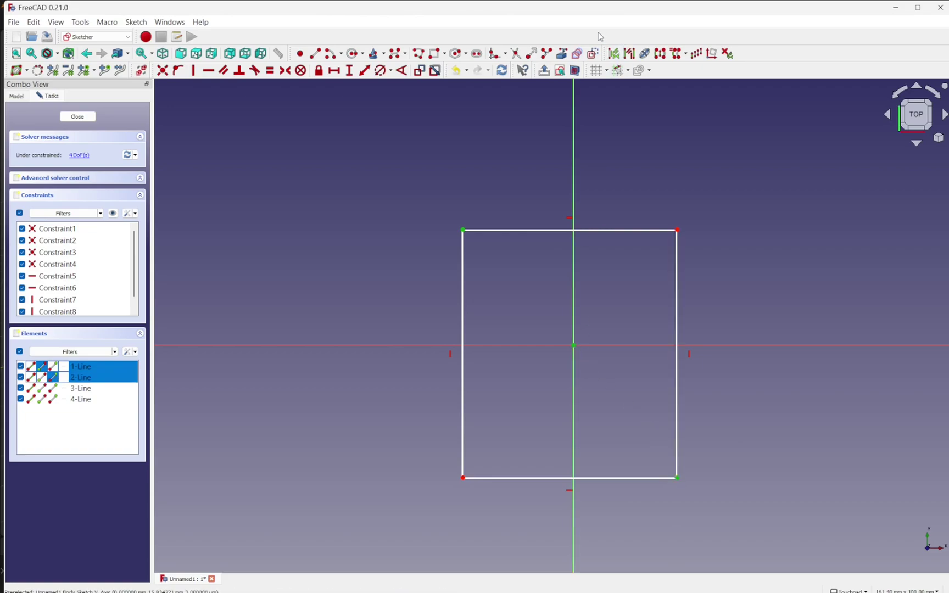
pyautogui.click(283, 73)
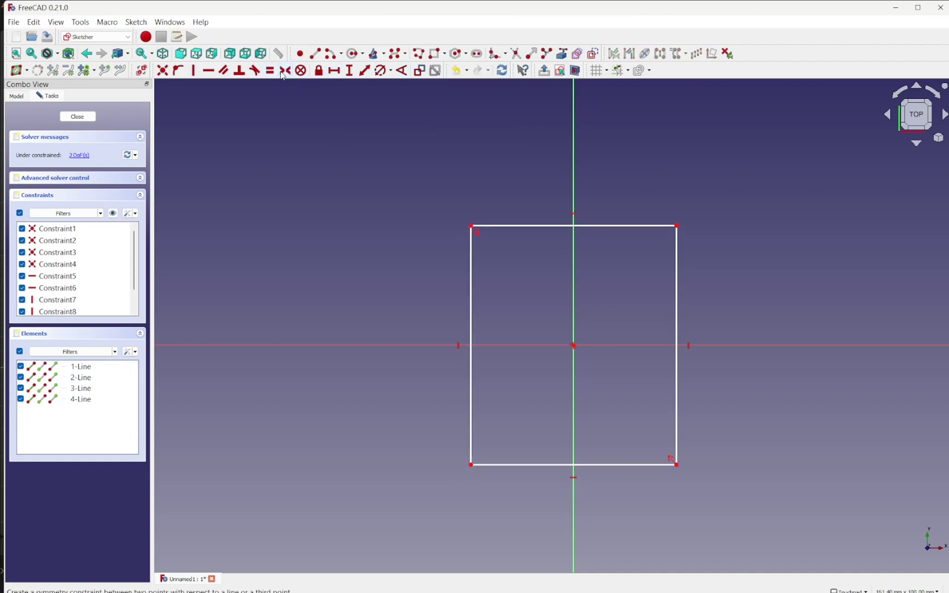
# Step: Constrain the rectangle's width to 10 mm and its height to 20 mm
pyautogui.click(544, 229)
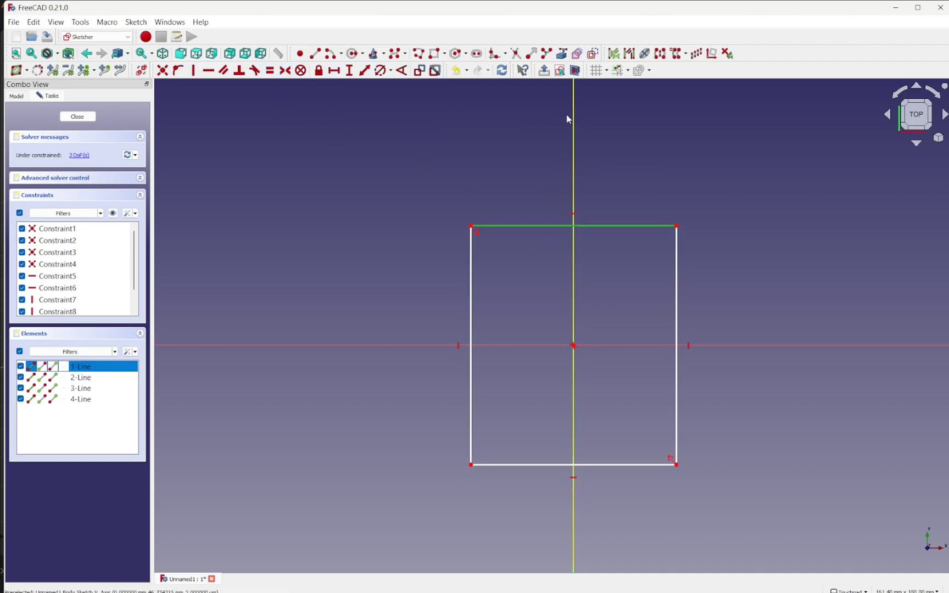
pyautogui.click(332, 72)
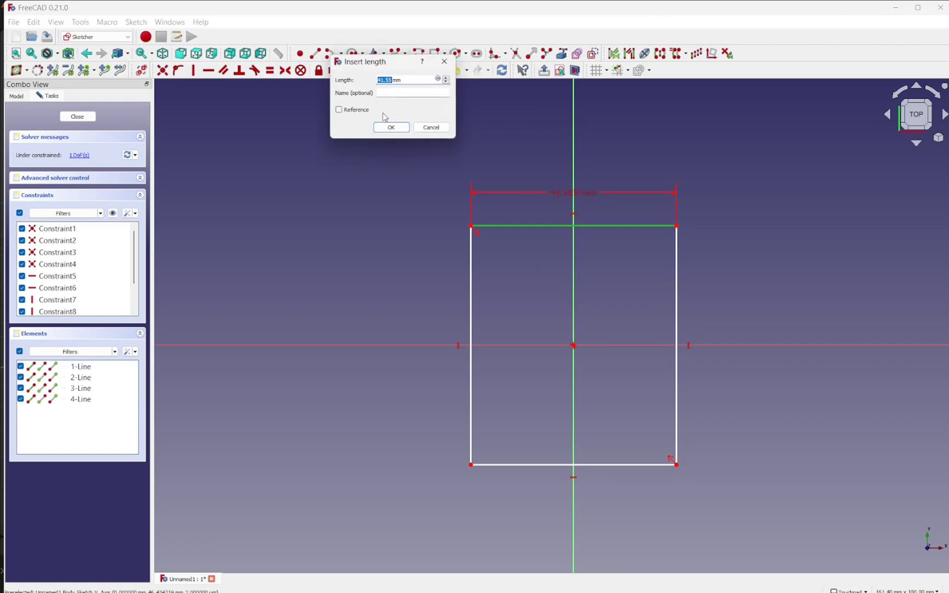
pyautogui.write('10')
pyautogui.click(391, 127)
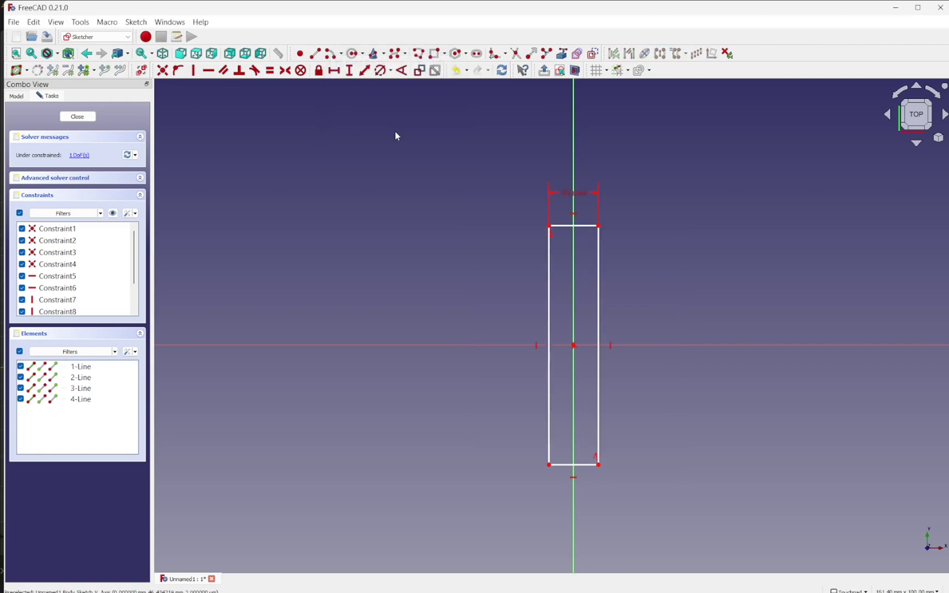
pyautogui.click(549, 309)
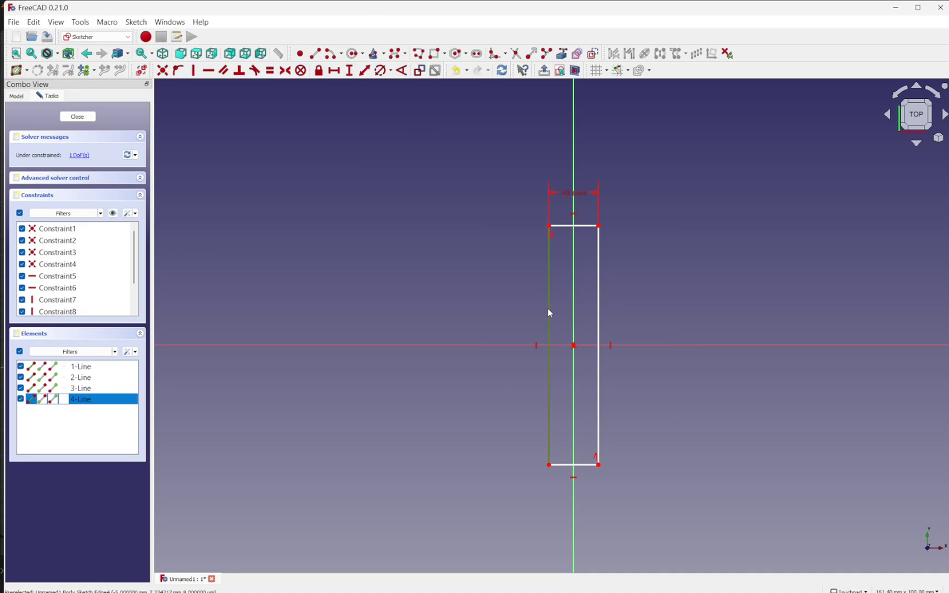
pyautogui.click(350, 70)
pyautogui.write('20')
pyautogui.press('Return')
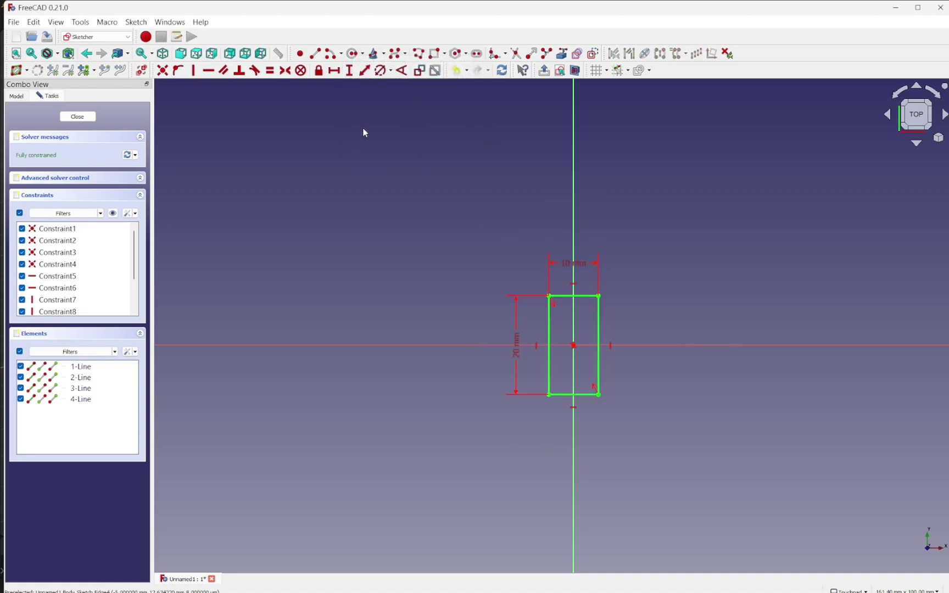
# Step: Close the rectangle sketch and pad it to a length of 2 mm
pyautogui.scroll(-3, 574, 385)
pyautogui.scroll(5, 573, 383)
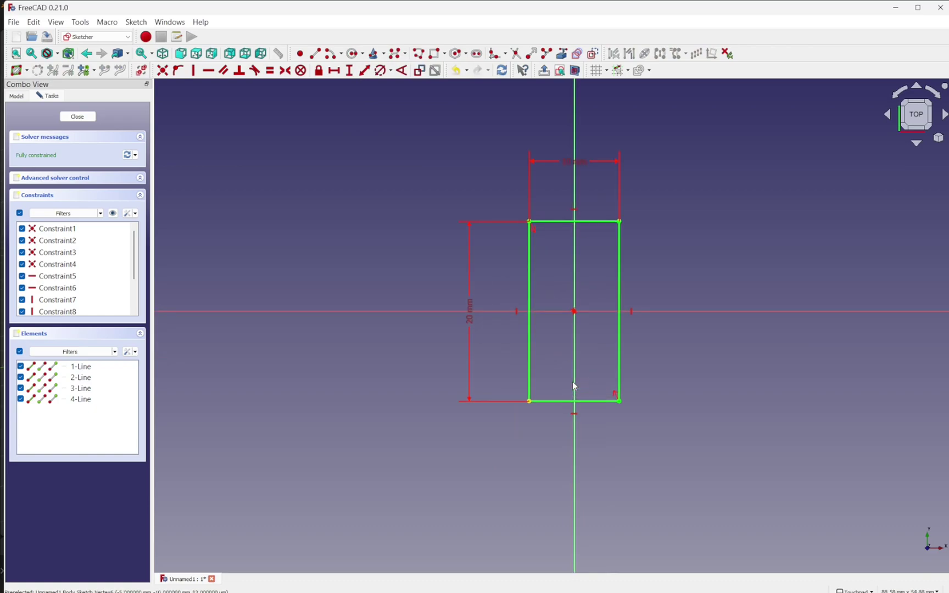
pyautogui.scroll(-1, 572, 385)
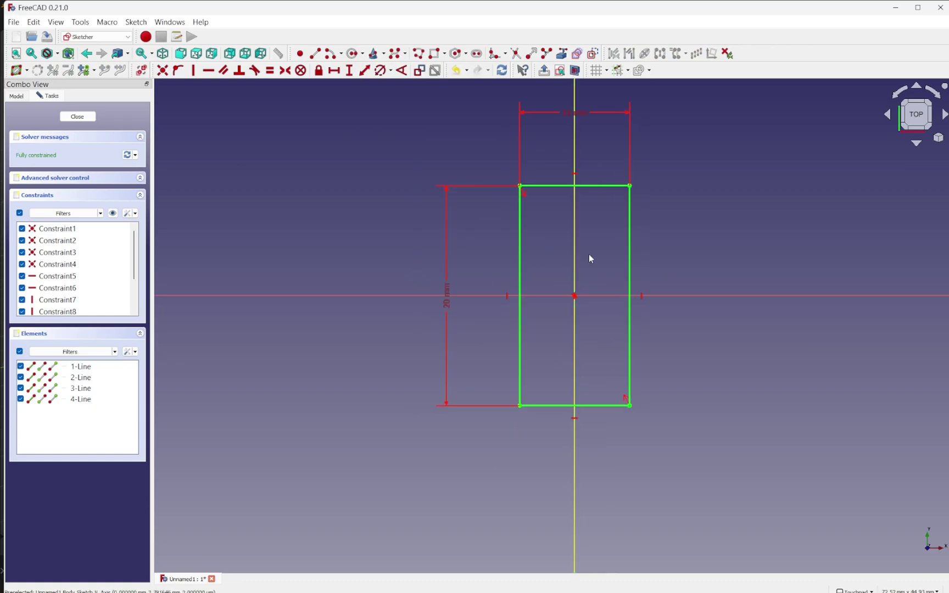
pyautogui.click(93, 116)
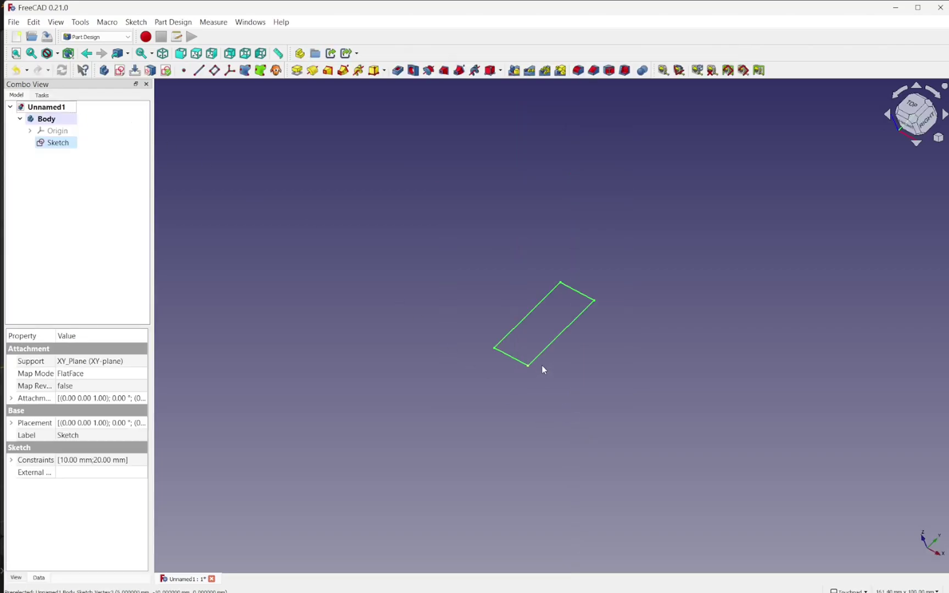
pyautogui.scroll(2, 538, 347)
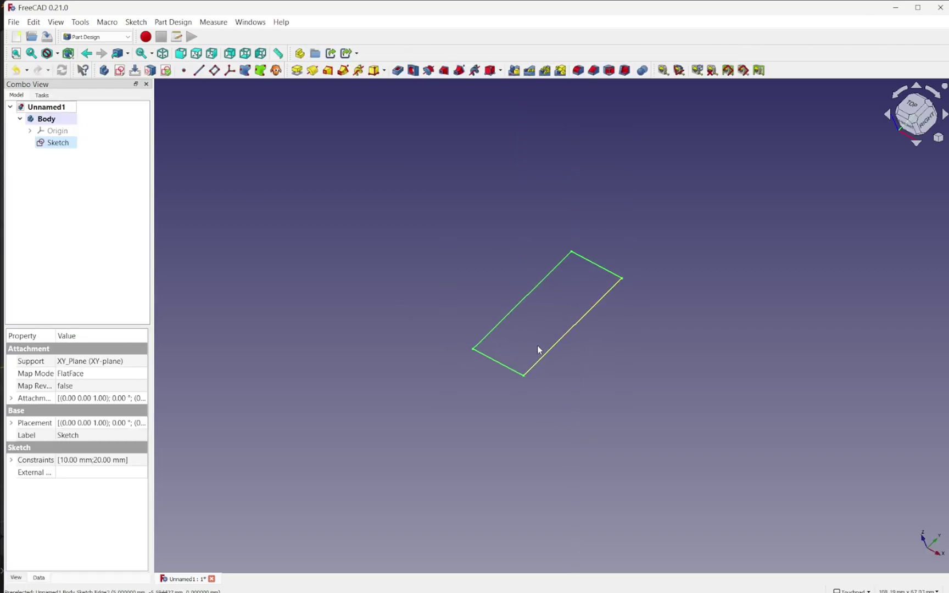
pyautogui.scroll(3, 538, 349)
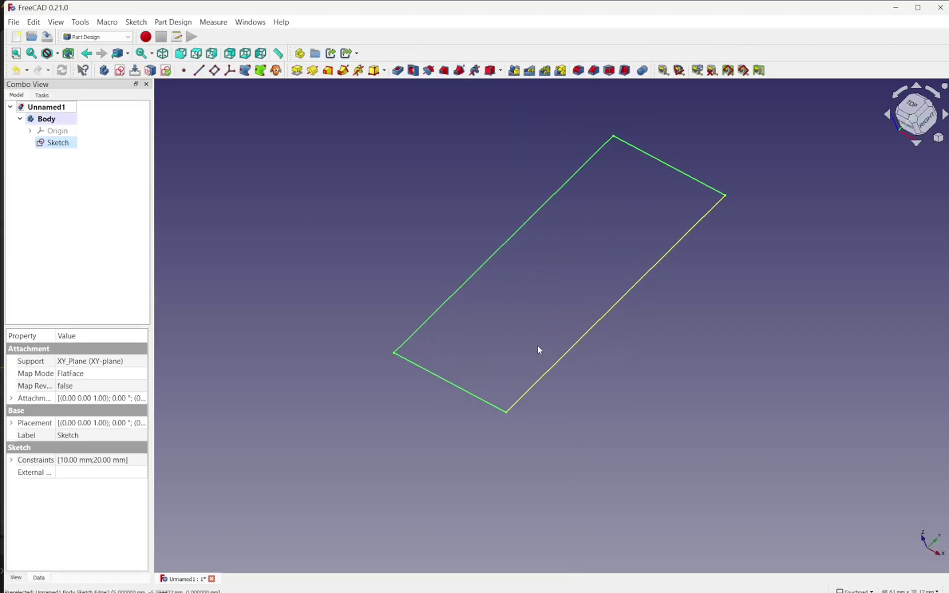
pyautogui.click(296, 70)
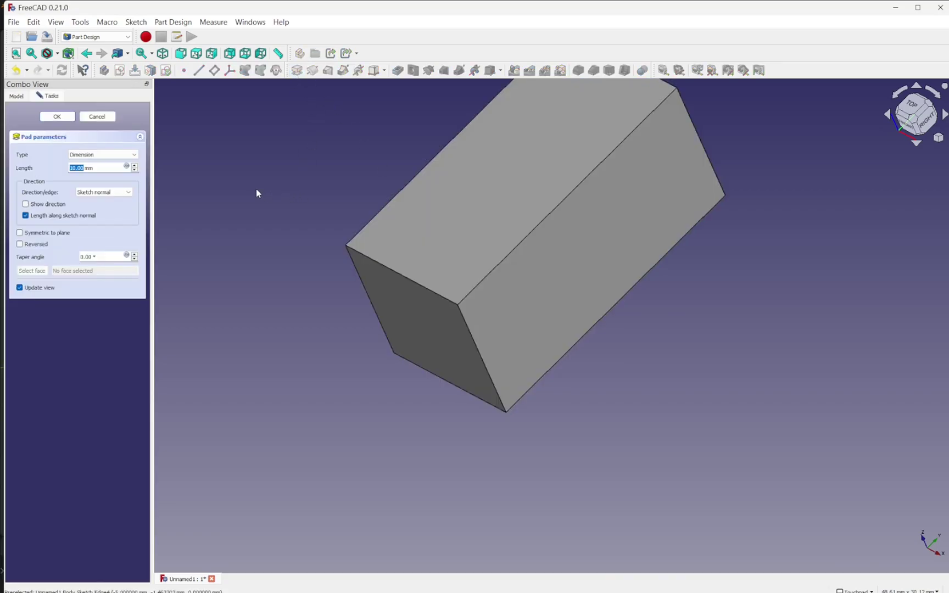
pyautogui.write('2')
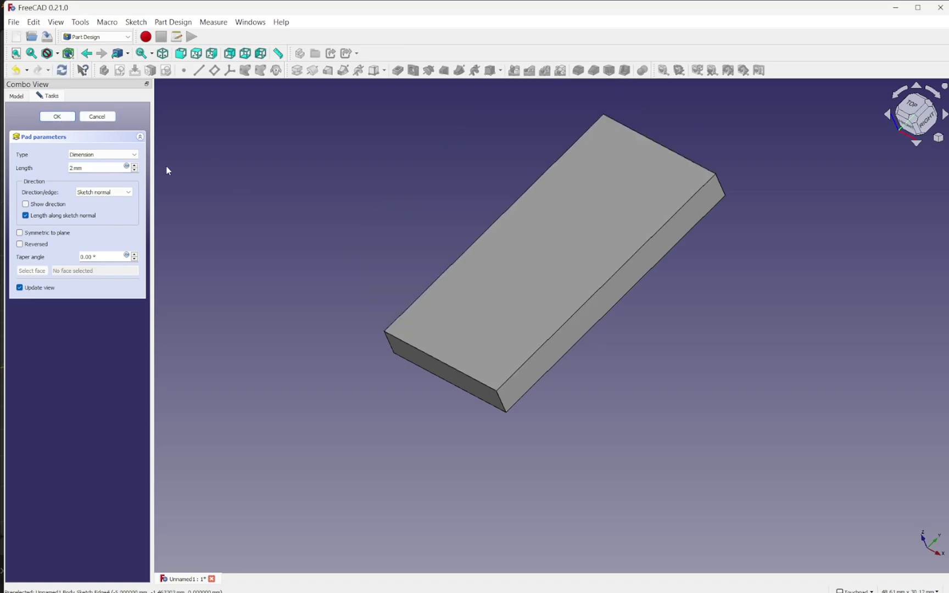
pyautogui.click(71, 116)
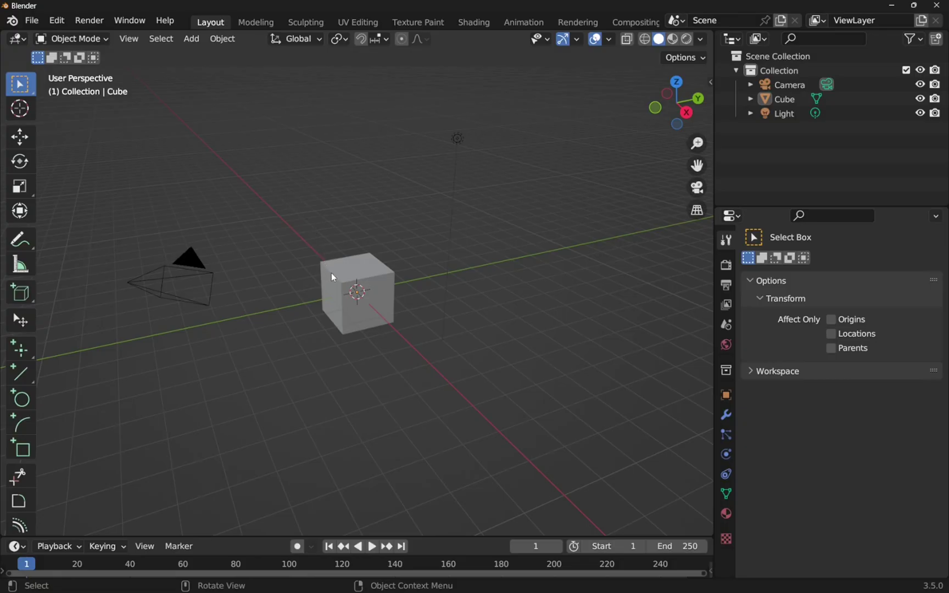
# Step: In Blender, delete the default cube and add a Sketcher sketch on the horizontal XY workplane
pyautogui.click(333, 276)
pyautogui.press('Delete')
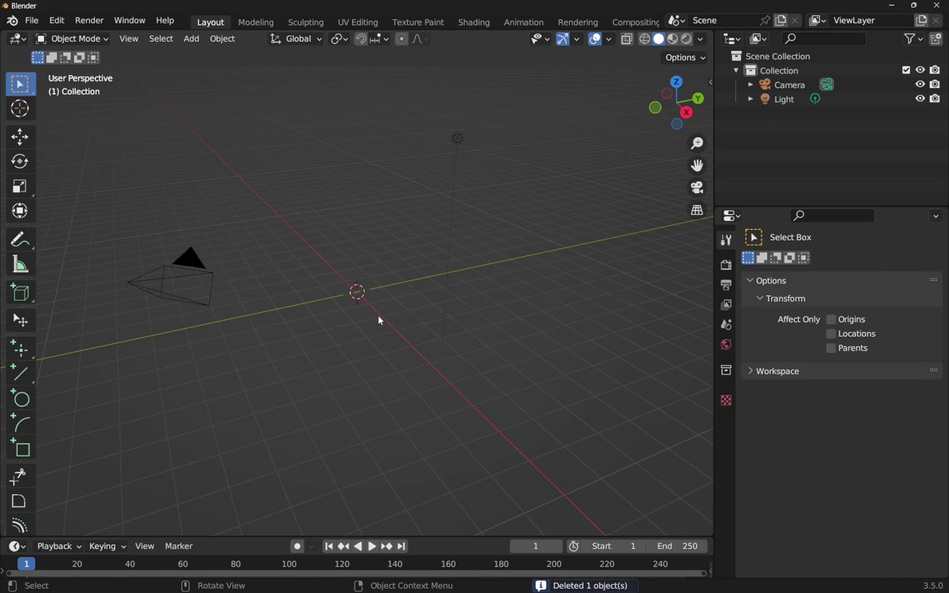
pyautogui.click(711, 82)
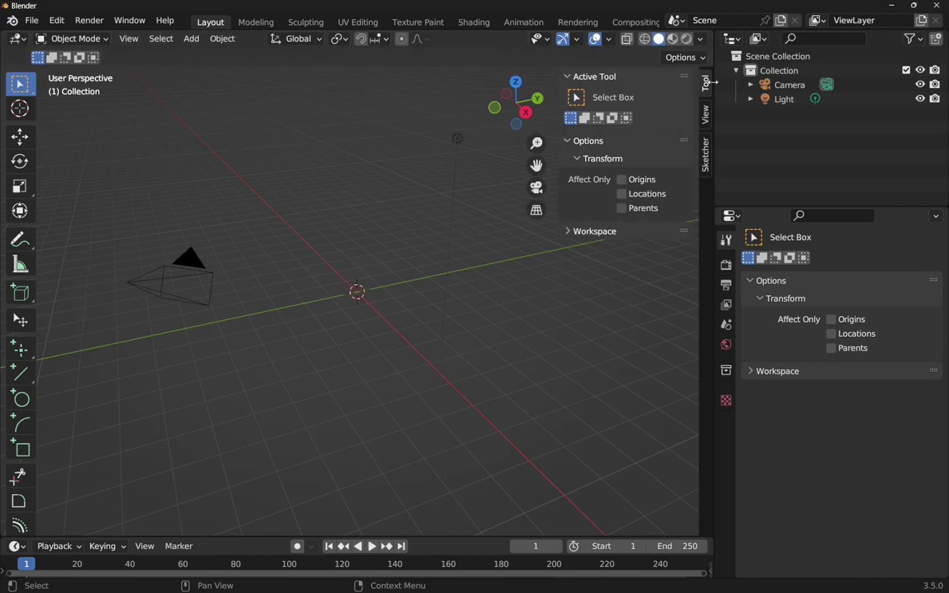
pyautogui.click(707, 165)
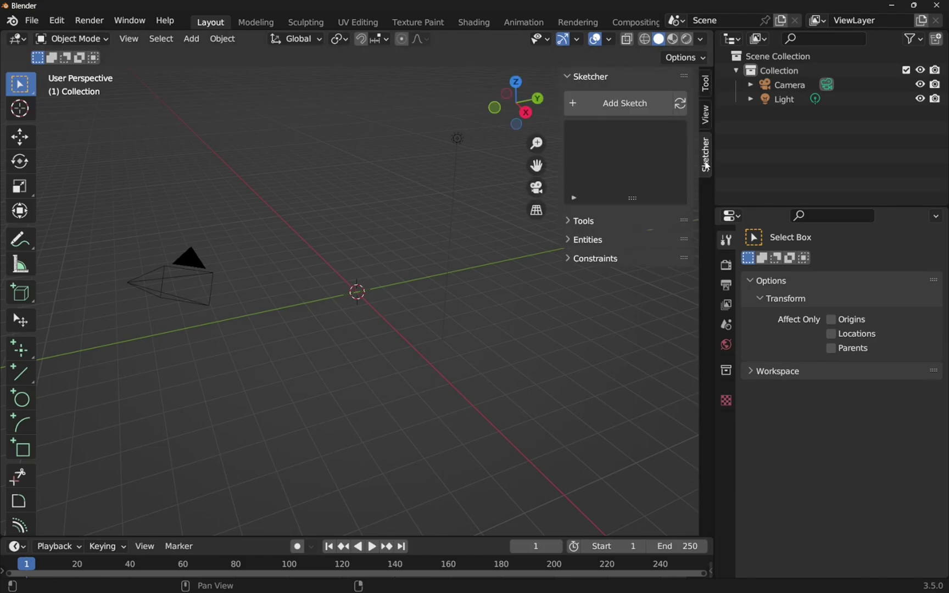
pyautogui.click(614, 104)
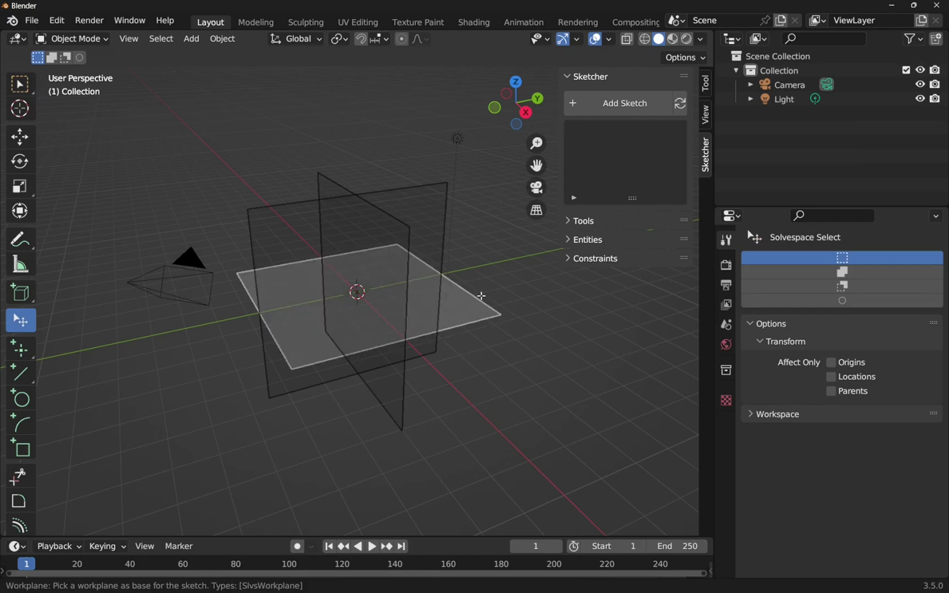
pyautogui.click(481, 296)
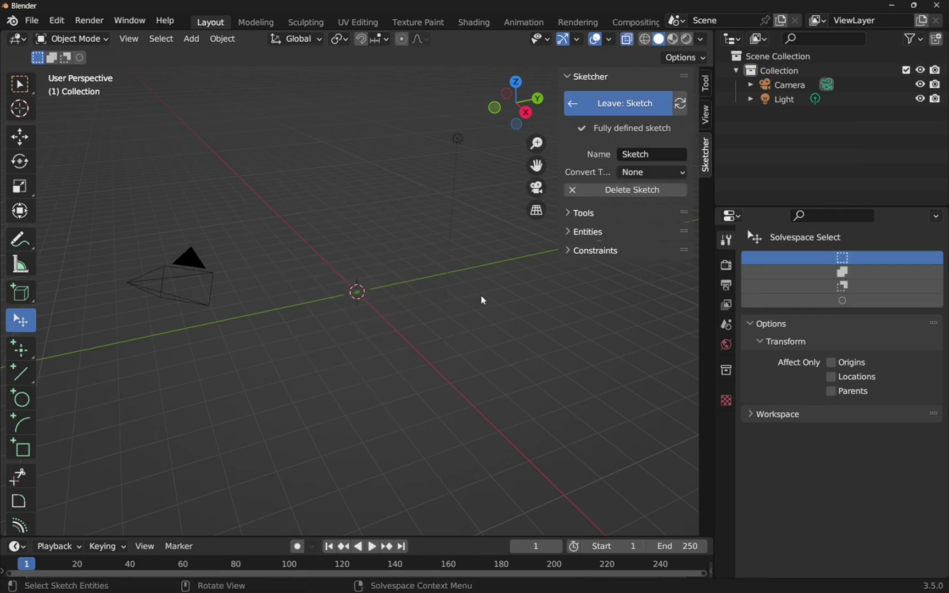
# Step: Draw a rectangle around the origin in the new sketch and leave the rectangle tool
pyautogui.moveTo(460, 304); pyautogui.dragTo(416, 413, button='middle')
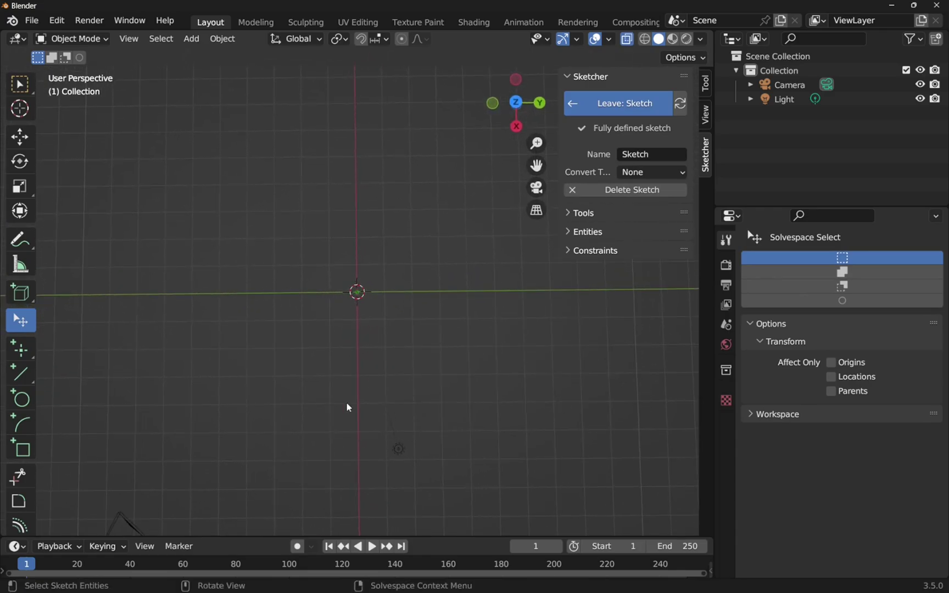
pyautogui.click(21, 449)
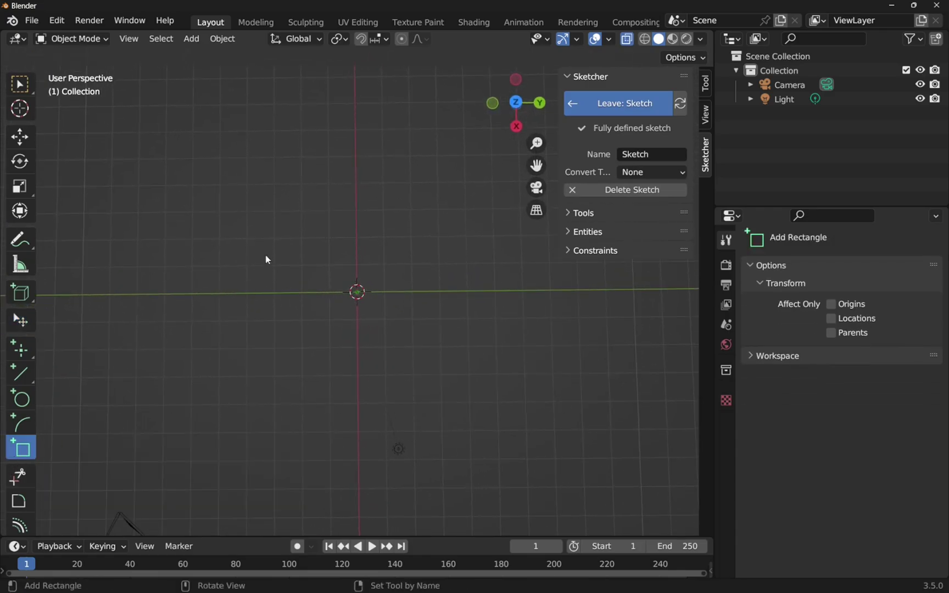
pyautogui.click(246, 169)
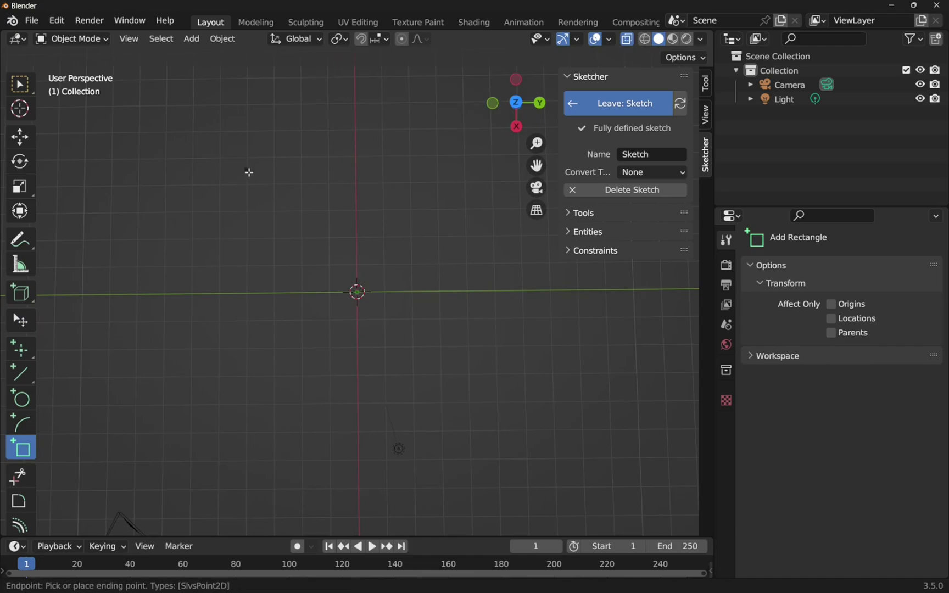
pyautogui.click(456, 430)
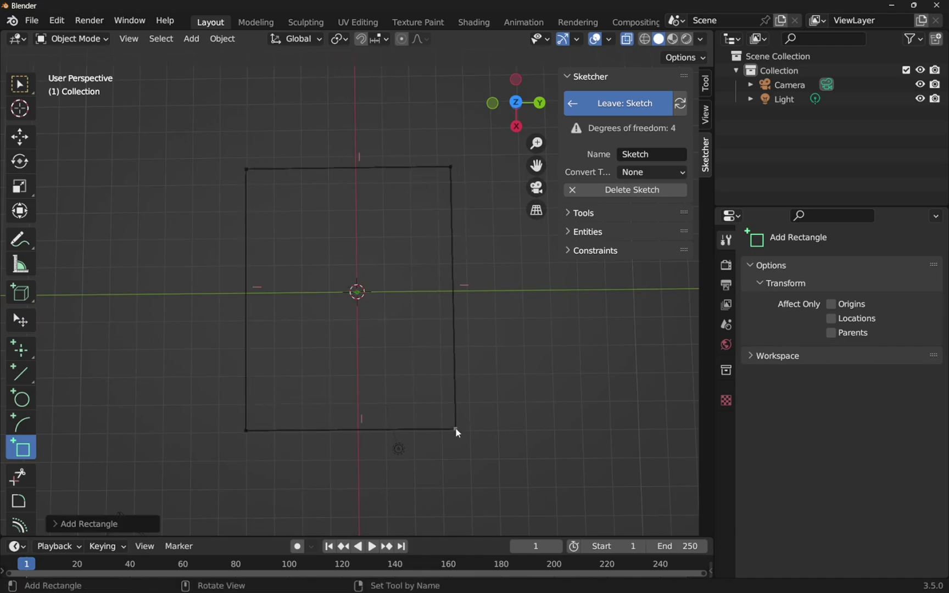
pyautogui.rightClick(435, 357)
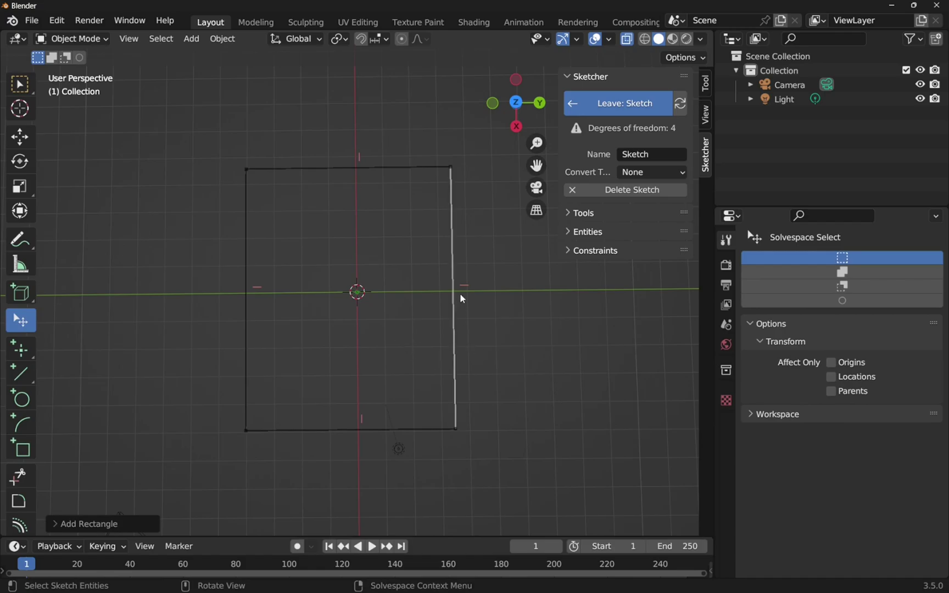
# Step: Add a distance constraint of 10 mm to the rectangle's upper edge and place its dimension above the rectangle
pyautogui.click(585, 214)
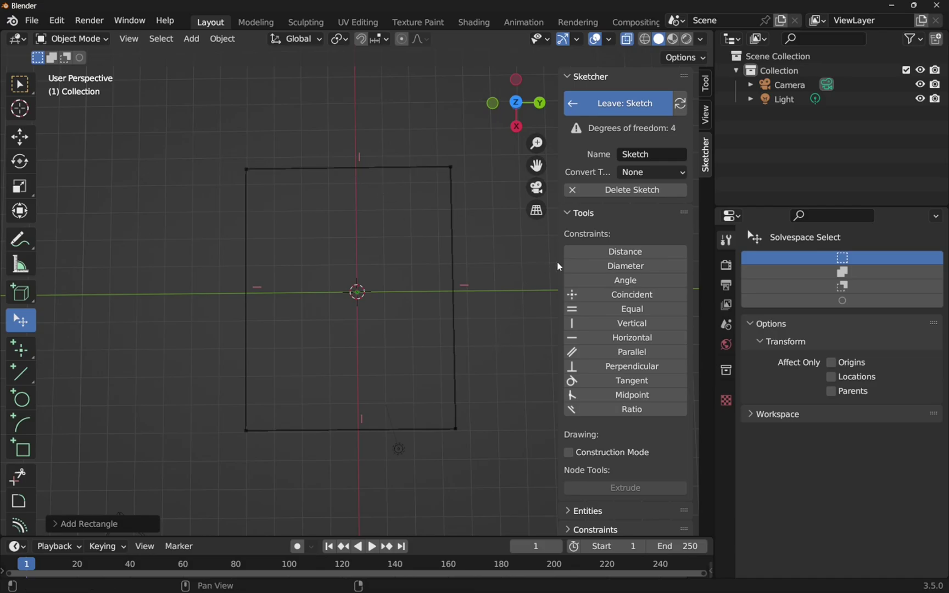
pyautogui.click(583, 251)
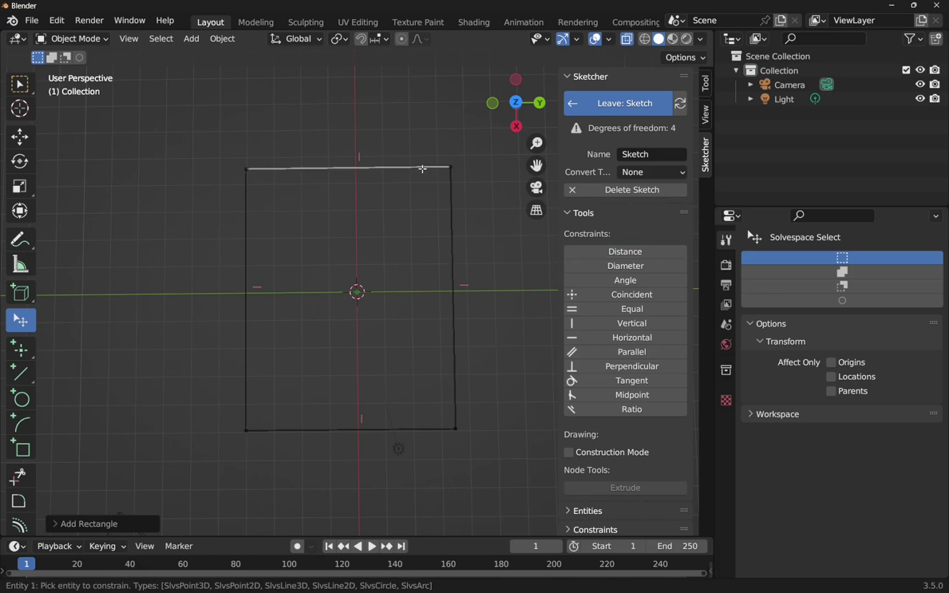
pyautogui.click(422, 168)
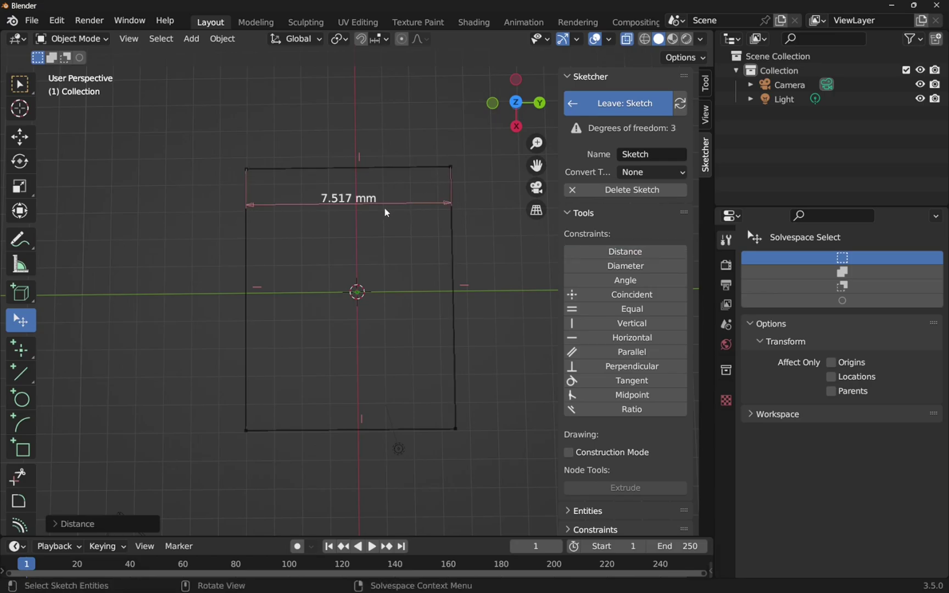
pyautogui.rightClick(370, 204)
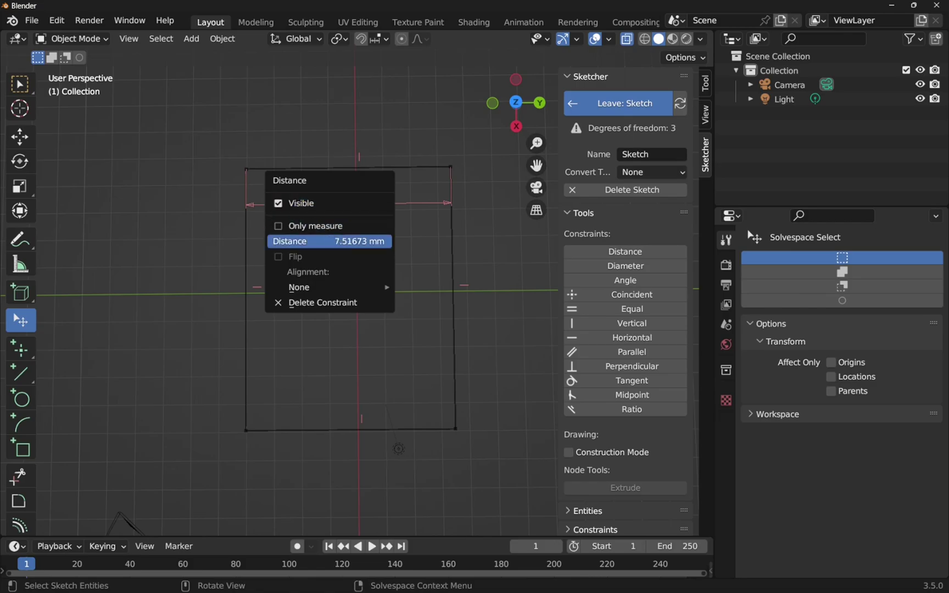
pyautogui.click(342, 242)
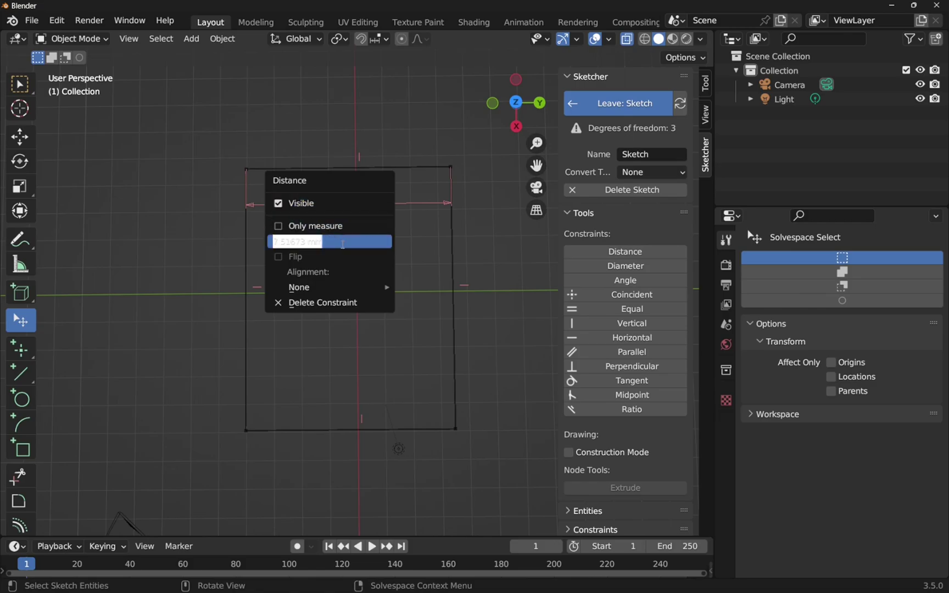
pyautogui.write('10')
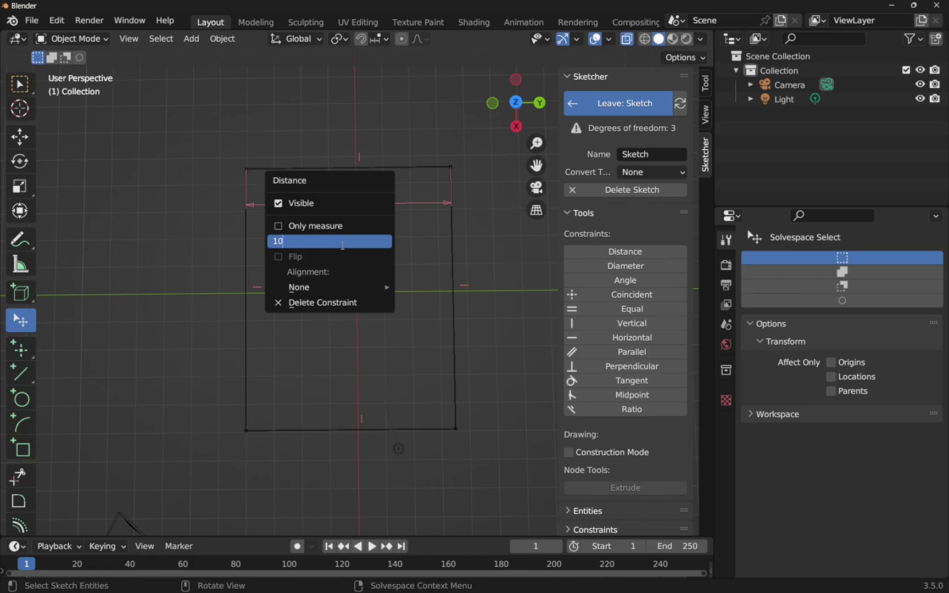
pyautogui.press('Return')
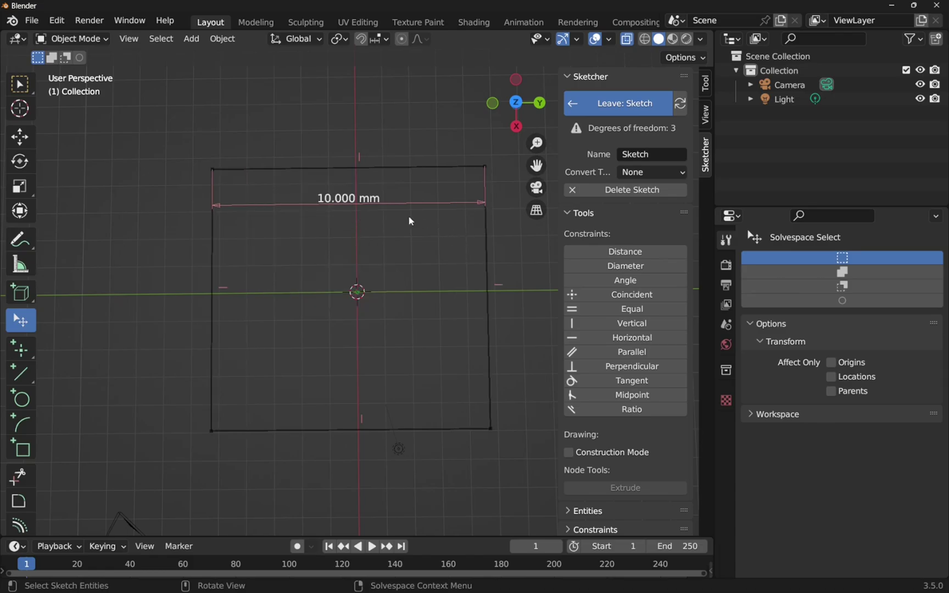
pyautogui.moveTo(365, 202); pyautogui.dragTo(361, 123)
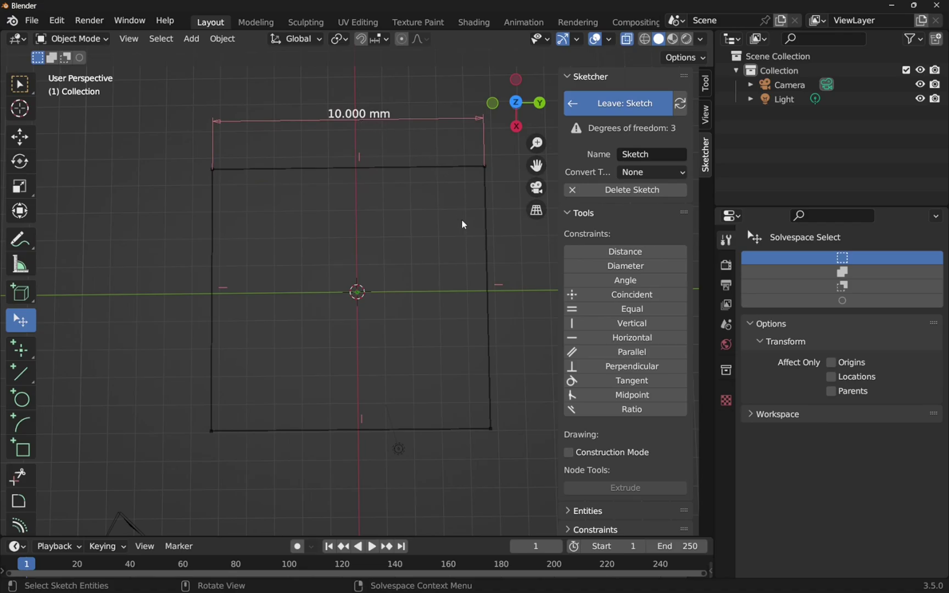
# Step: Constrain the rectangle's right edge to a distance of 20 mm and move its dimension outside the rectangle
pyautogui.click(486, 243)
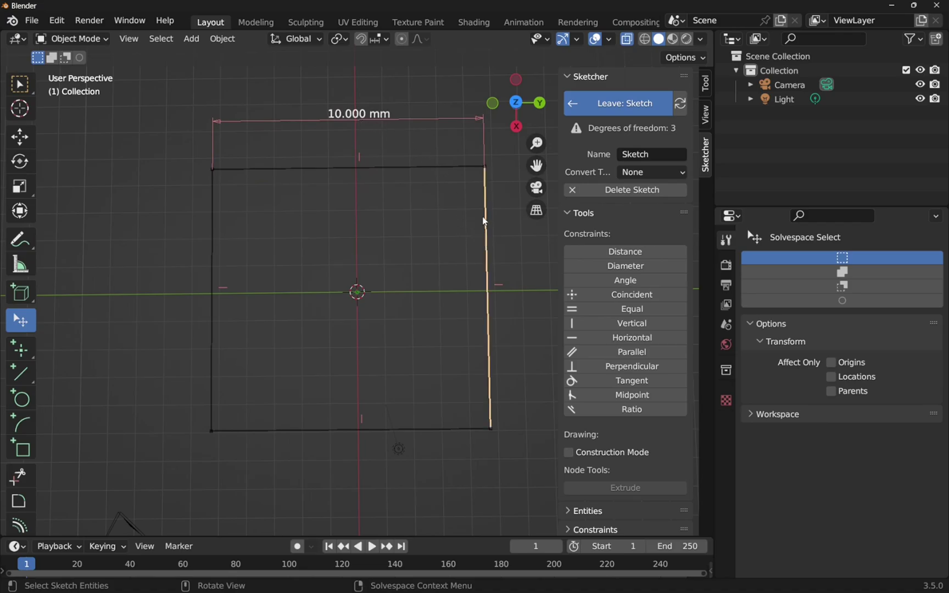
pyautogui.click(602, 254)
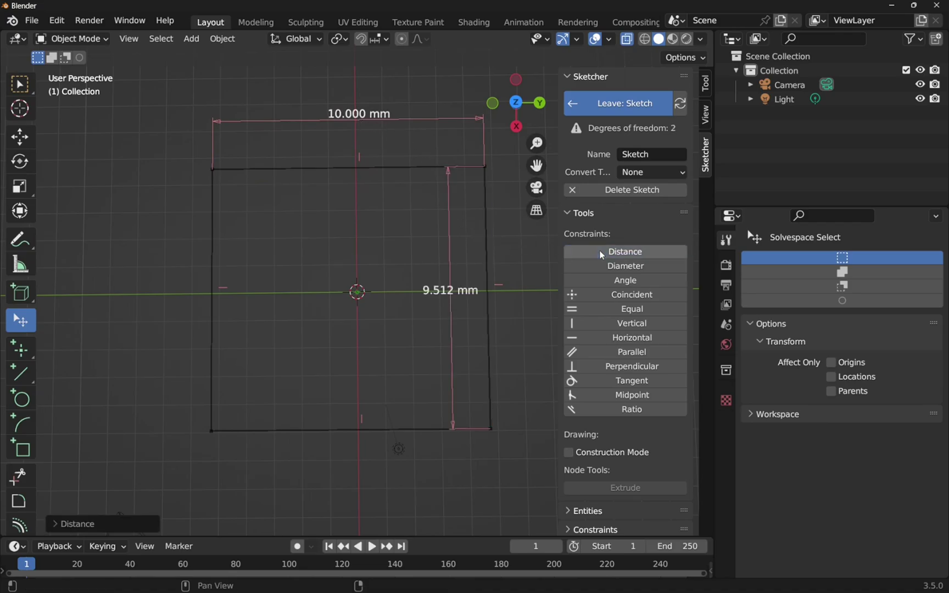
pyautogui.rightClick(453, 295)
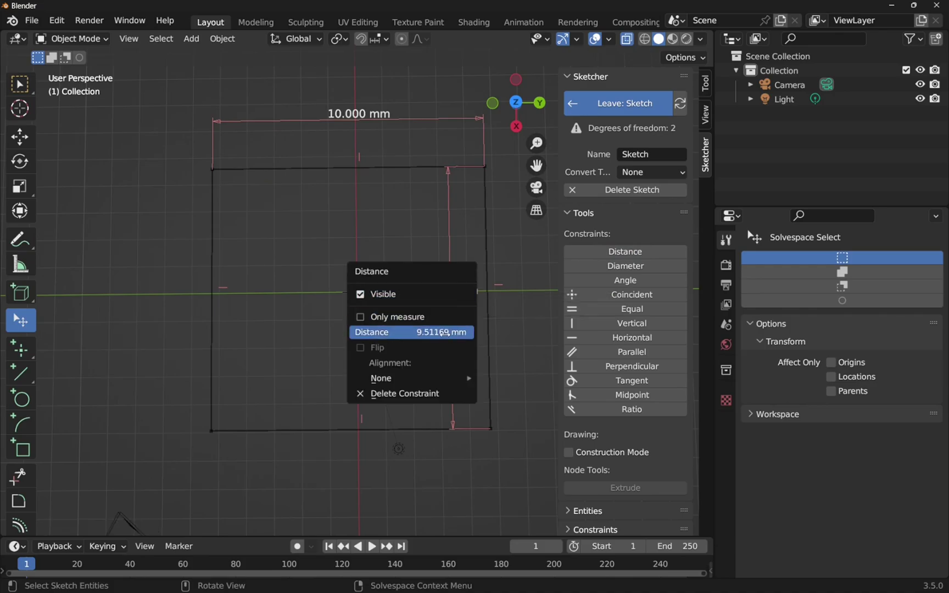
pyautogui.click(443, 333)
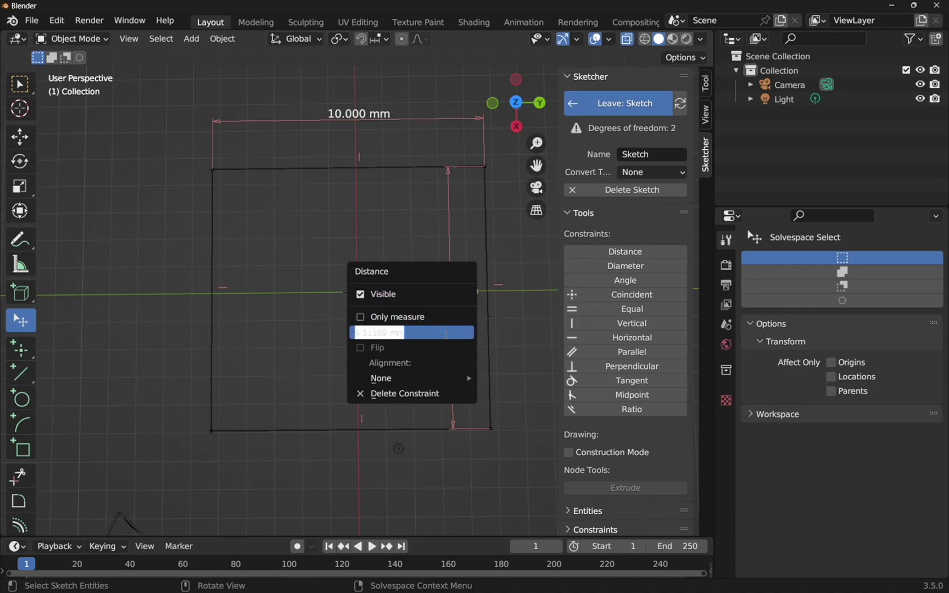
pyautogui.write('20')
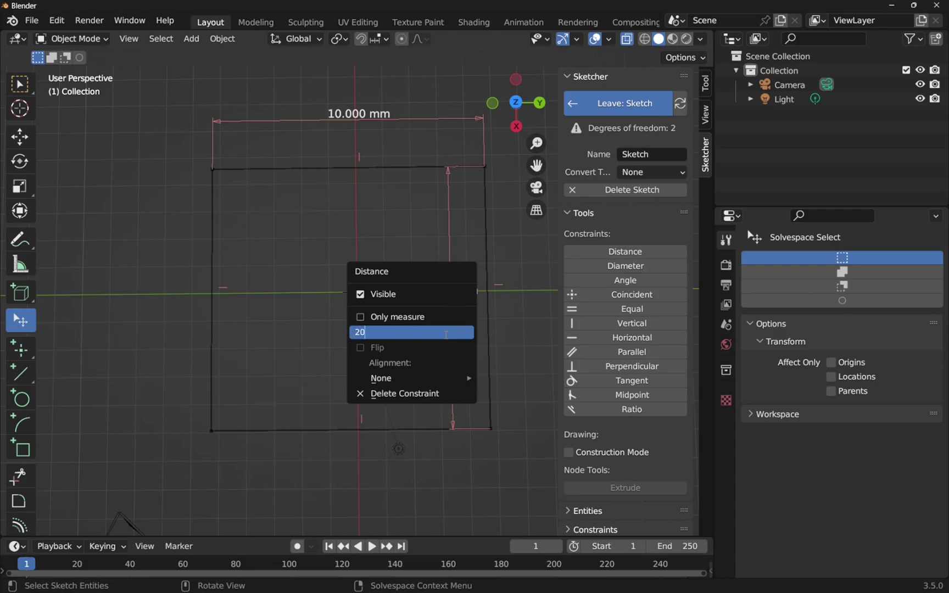
pyautogui.press('Return')
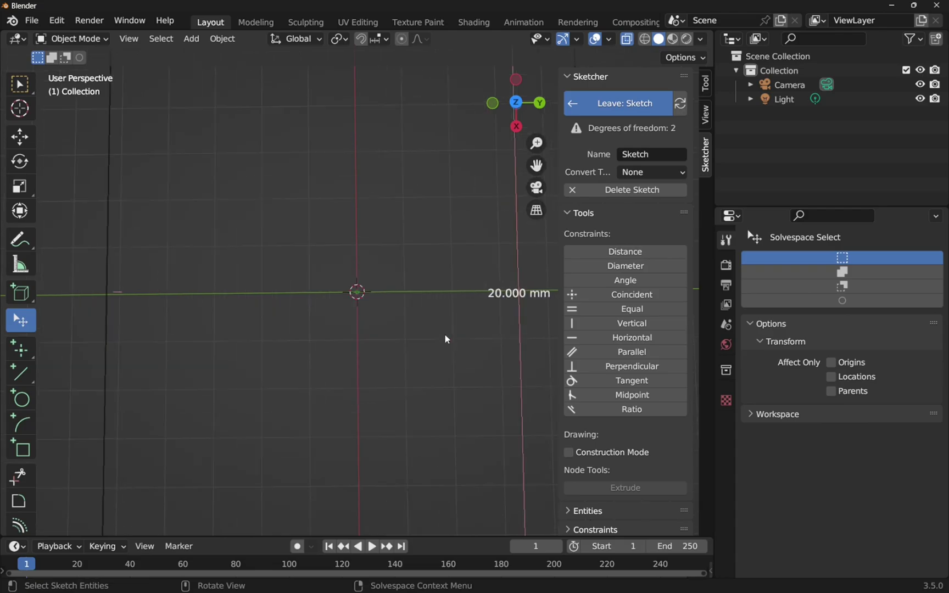
pyautogui.scroll(-7, 447, 339)
pyautogui.scroll(-2, 446, 339)
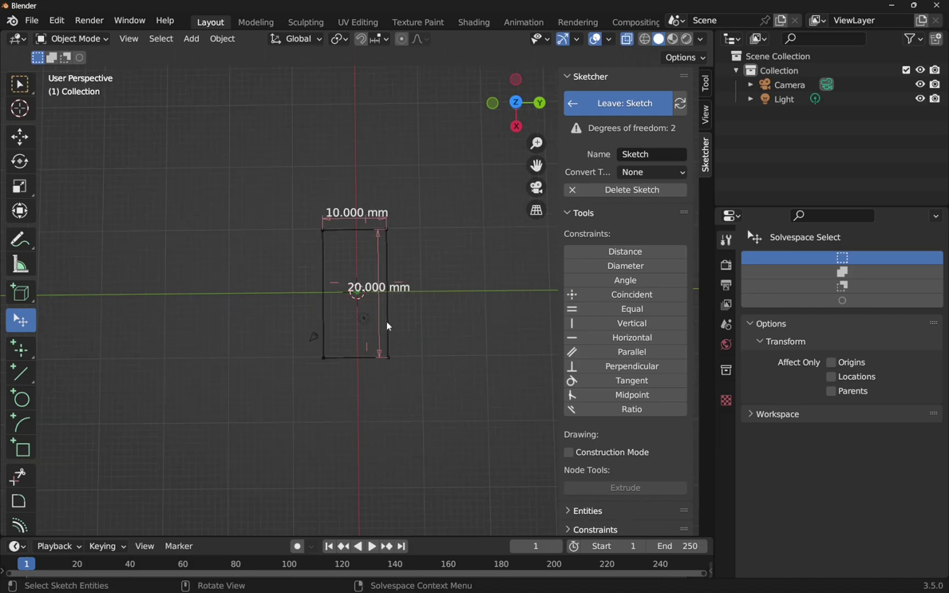
pyautogui.moveTo(377, 296); pyautogui.dragTo(420, 283)
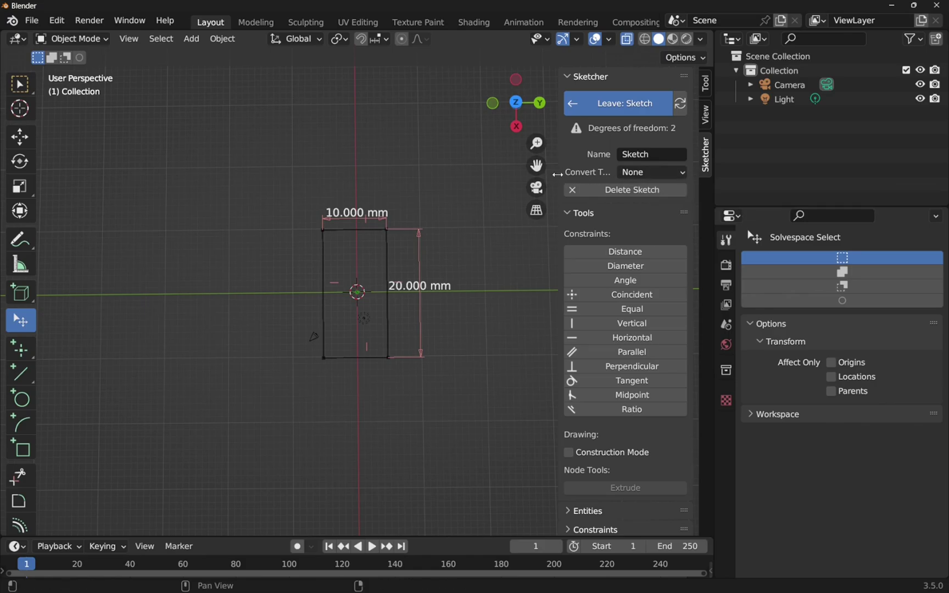
# Step: Set the sketch's convert type to Mesh and leave the sketch
pyautogui.moveTo(556, 174); pyautogui.dragTo(502, 174)
pyautogui.click(595, 173)
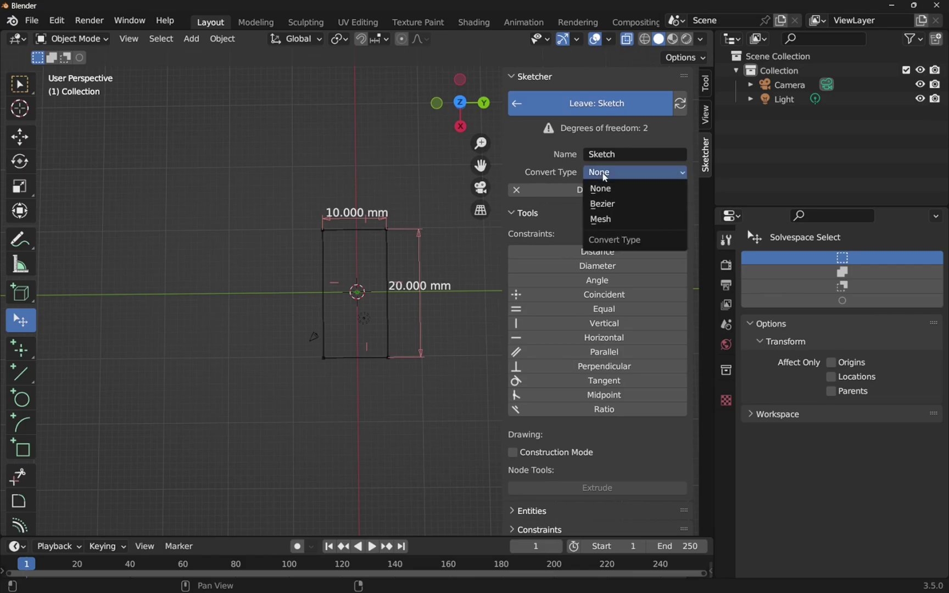
pyautogui.click(604, 220)
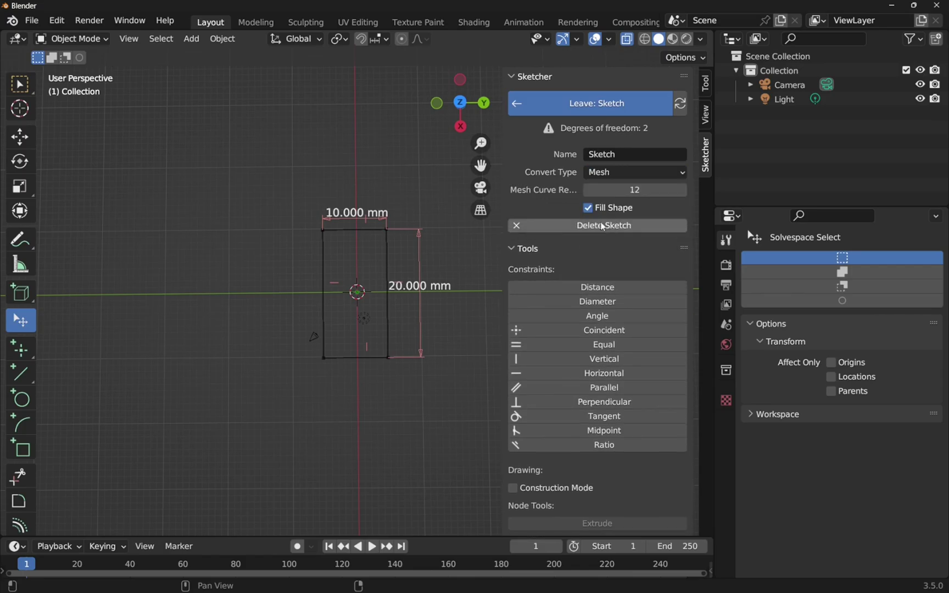
pyautogui.click(584, 103)
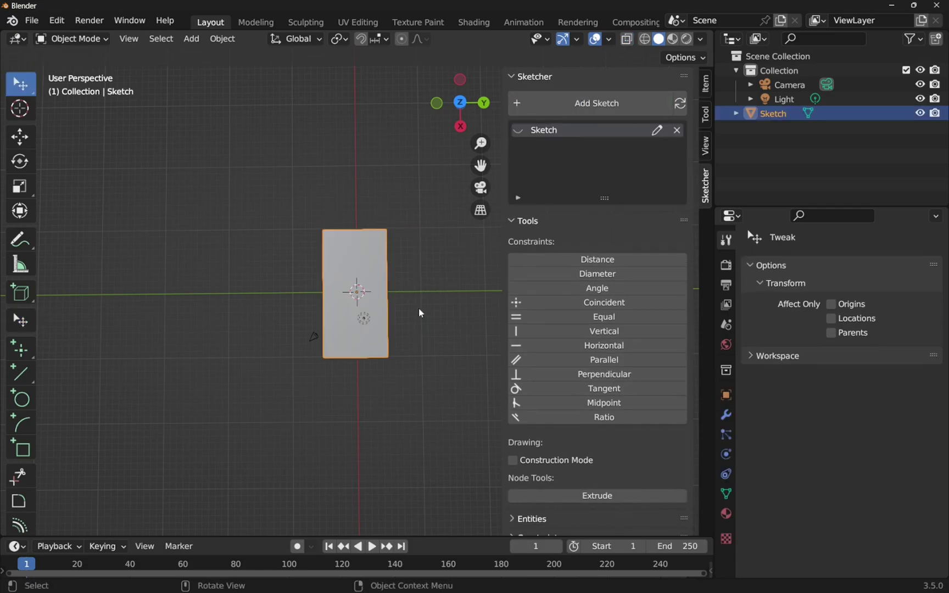
# Step: Add a Solidify modifier to the converted sketch with a thickness of 2 mm
pyautogui.moveTo(392, 346); pyautogui.dragTo(383, 253, button='middle')
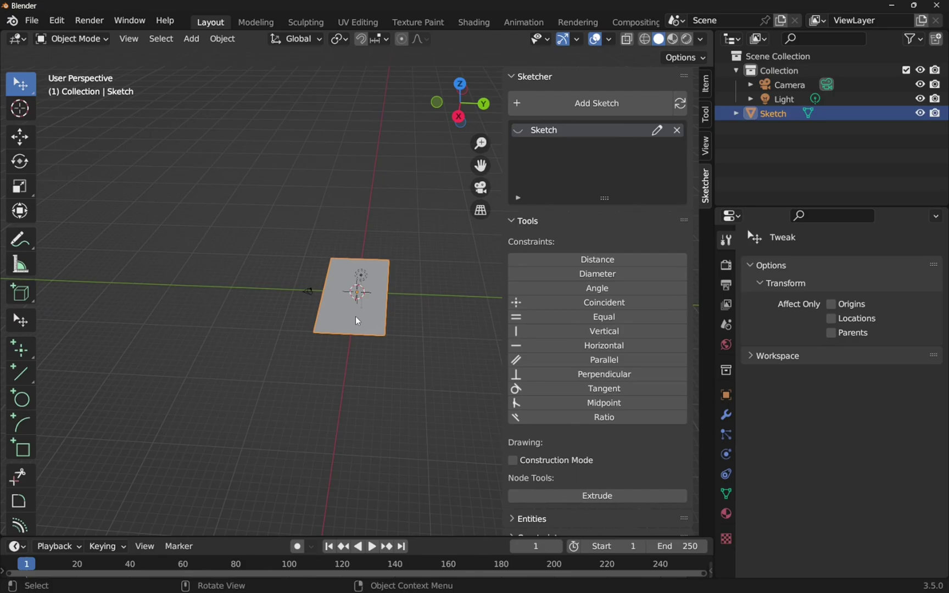
pyautogui.scroll(-3, 358, 322)
pyautogui.scroll(9, 360, 323)
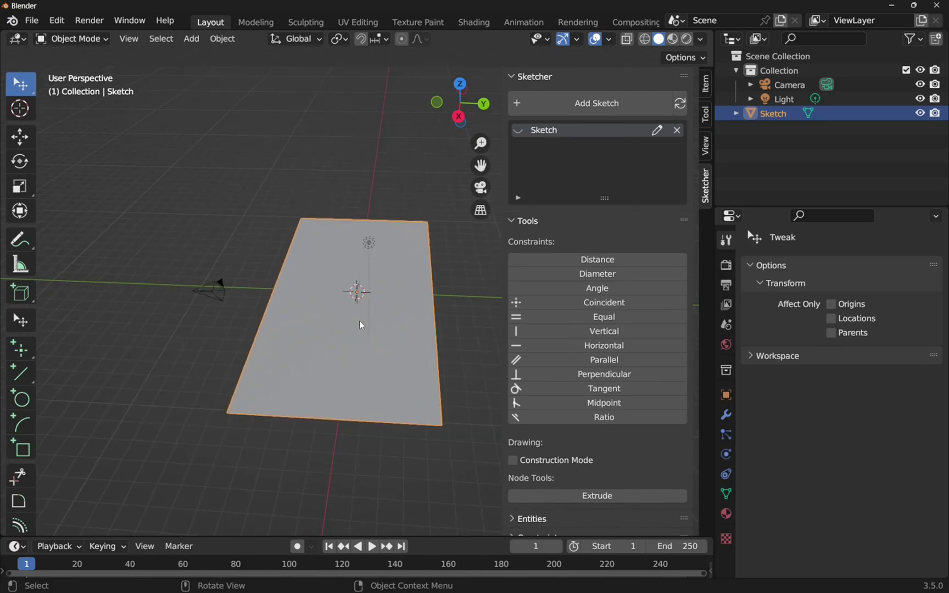
pyautogui.click(727, 416)
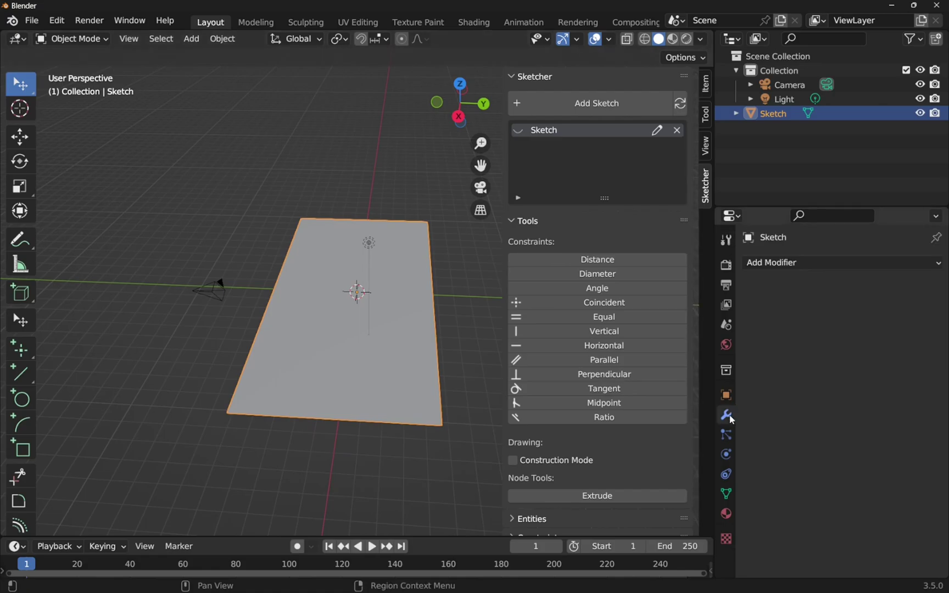
pyautogui.click(783, 263)
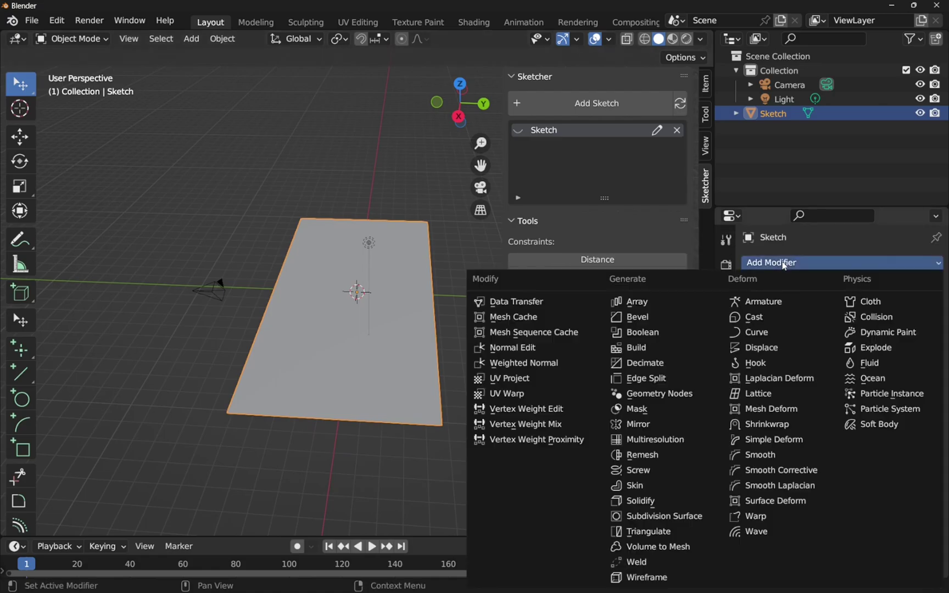
pyautogui.click(664, 501)
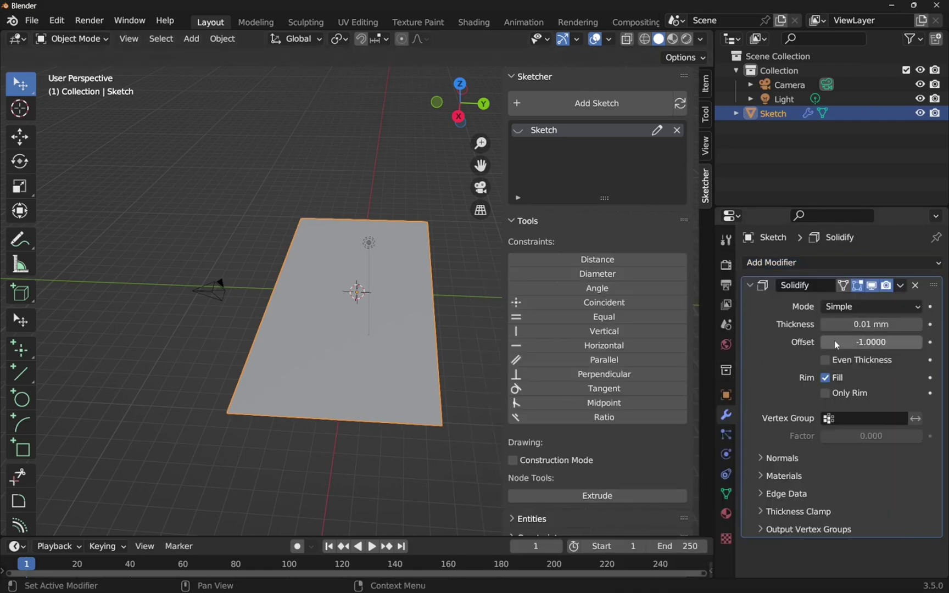
pyautogui.click(863, 324)
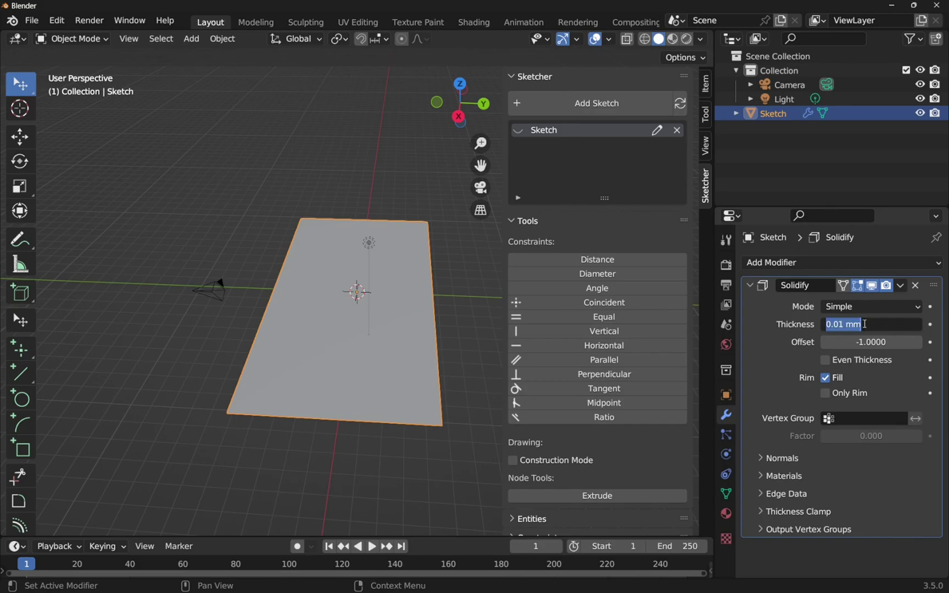
pyautogui.write('2')
pyautogui.press('Return')
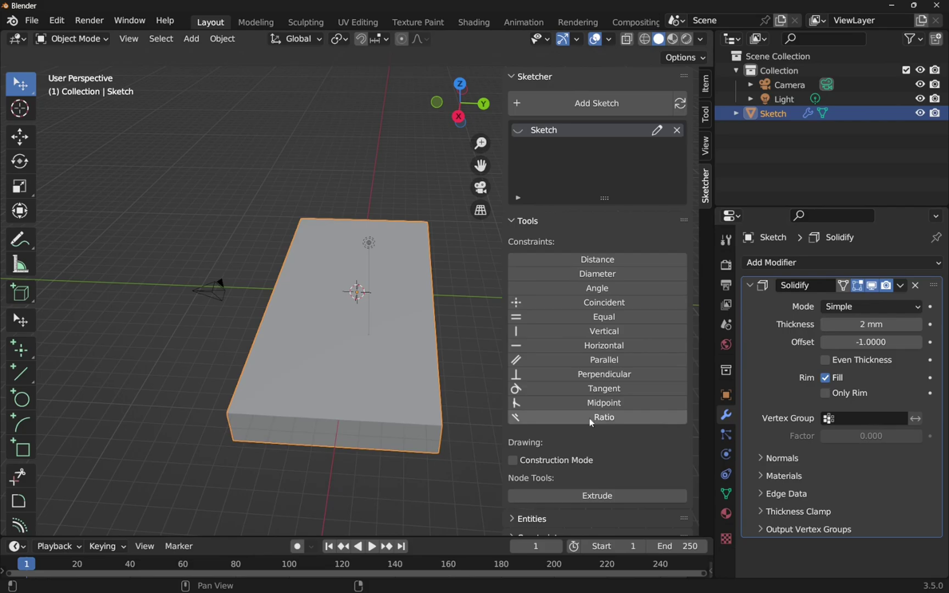
# Step: Set the Solidify modifier's offset to 1 so the plate thickens upward from the sketch plane
pyautogui.scroll(-2, 462, 433)
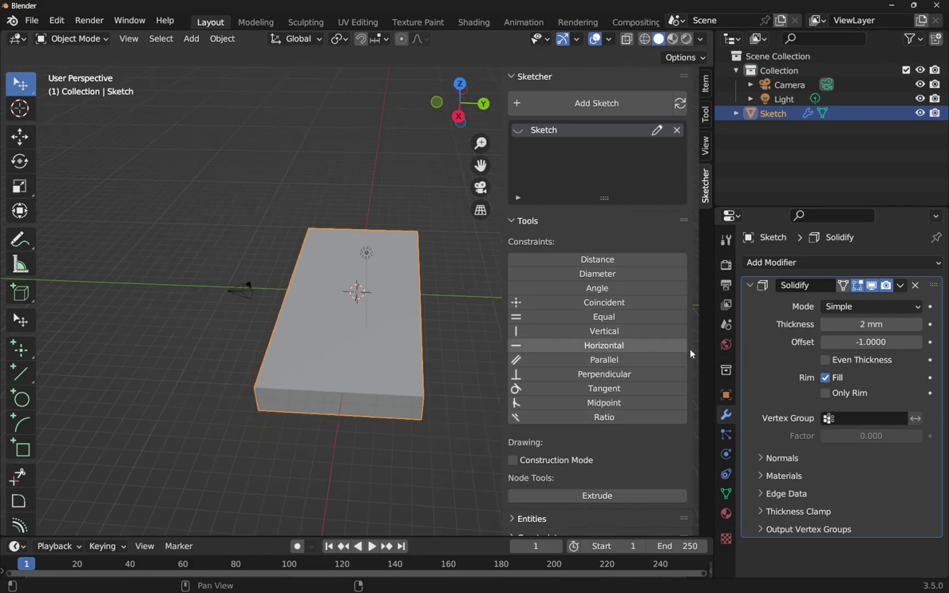
pyautogui.click(863, 343)
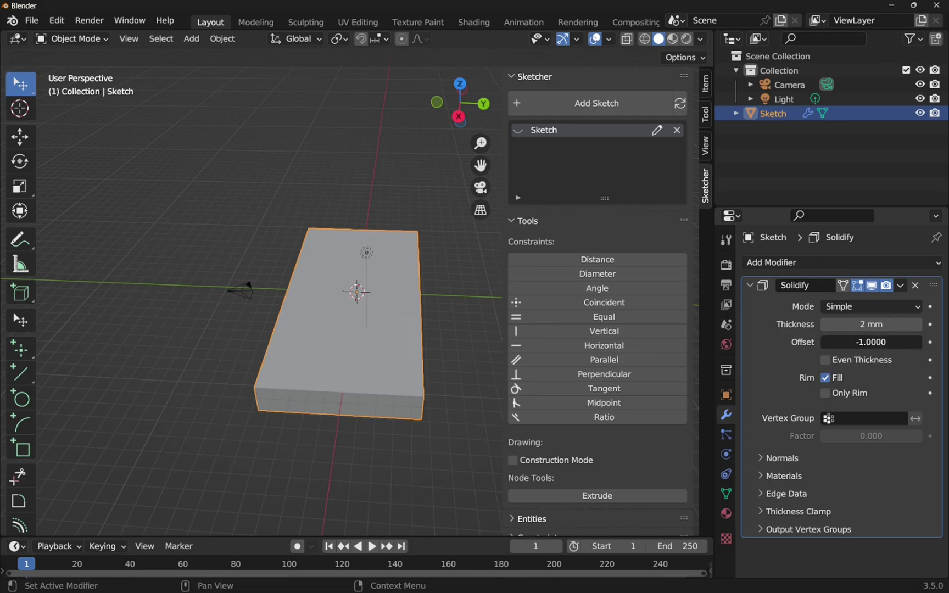
pyautogui.moveTo(862, 343)
pyautogui.mouseDown()
pyautogui.moveTo(907, 342)
pyautogui.moveTo(862, 342)
pyautogui.moveTo(901, 343)
pyautogui.moveTo(875, 354)
pyautogui.mouseUp()
pyautogui.moveTo(402, 413); pyautogui.dragTo(451, 381, button='middle')
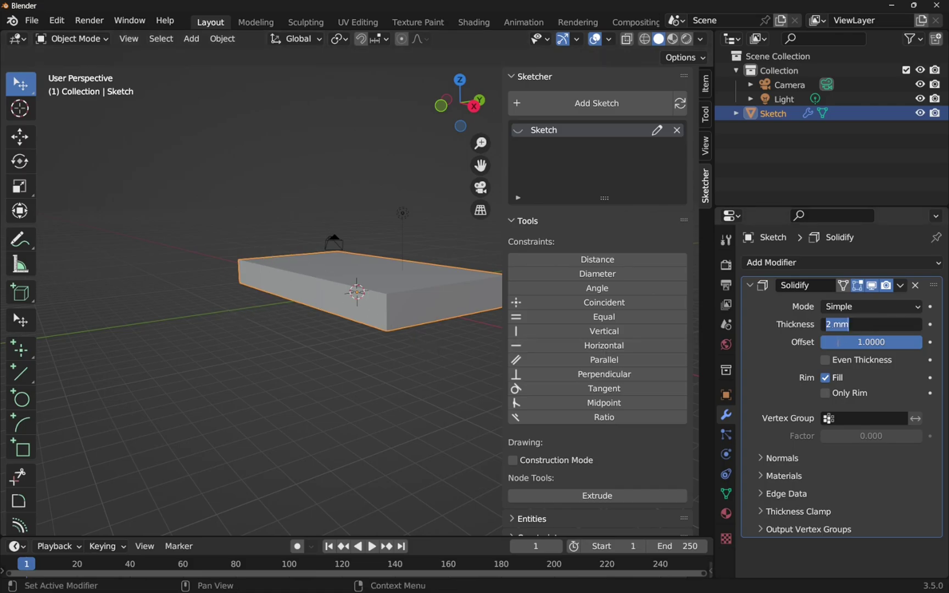
pyautogui.moveTo(866, 348); pyautogui.dragTo(926, 346)
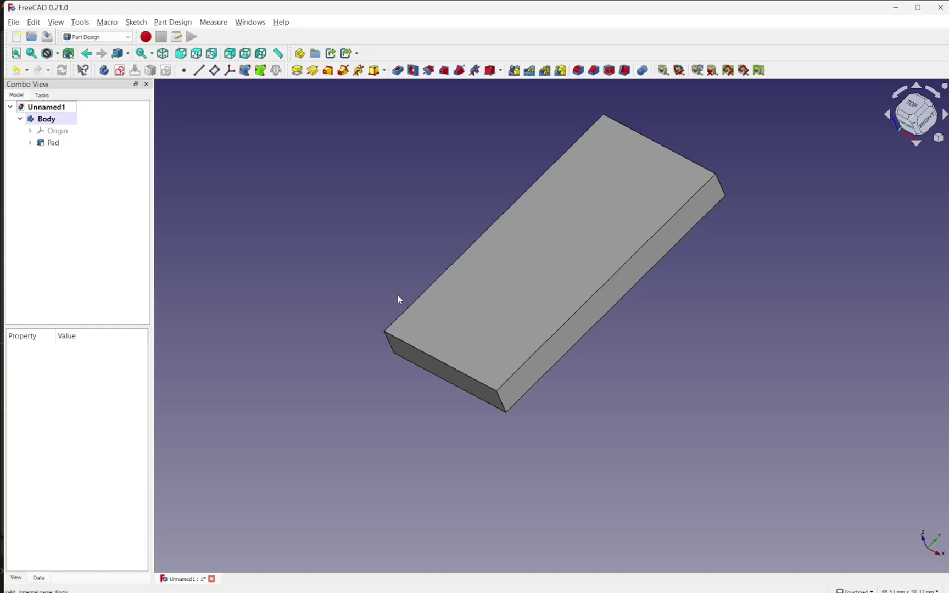
# Step: Switch to FreeCAD, start a sketch on the pad's top face and link the face's upper and lower edges as external geometry
pyautogui.click(572, 273)
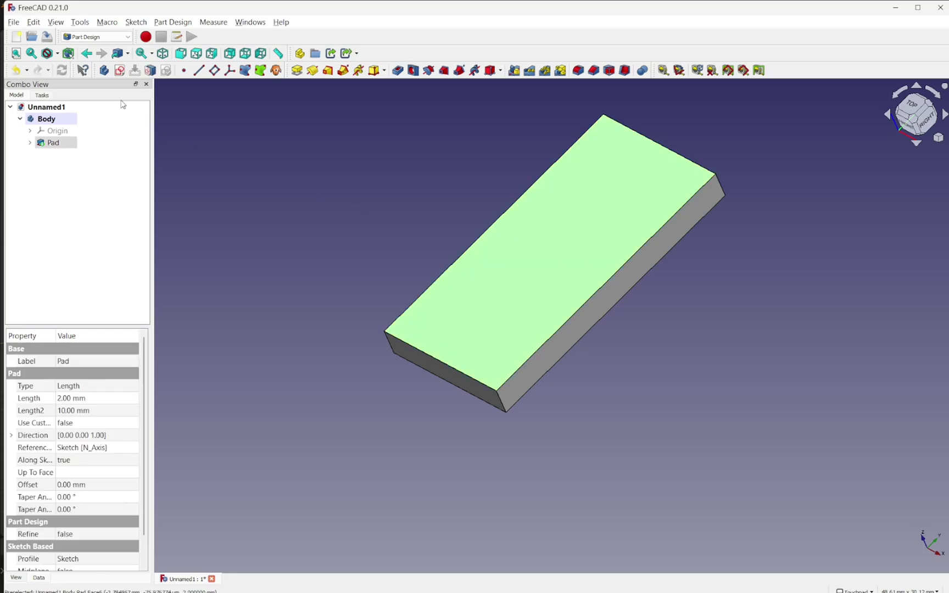
pyautogui.click(120, 71)
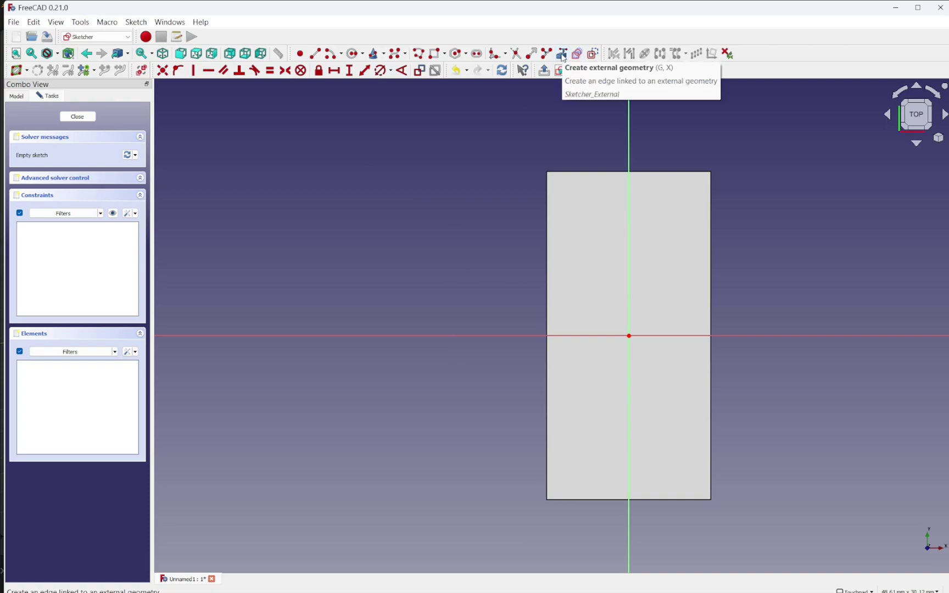
pyautogui.click(562, 55)
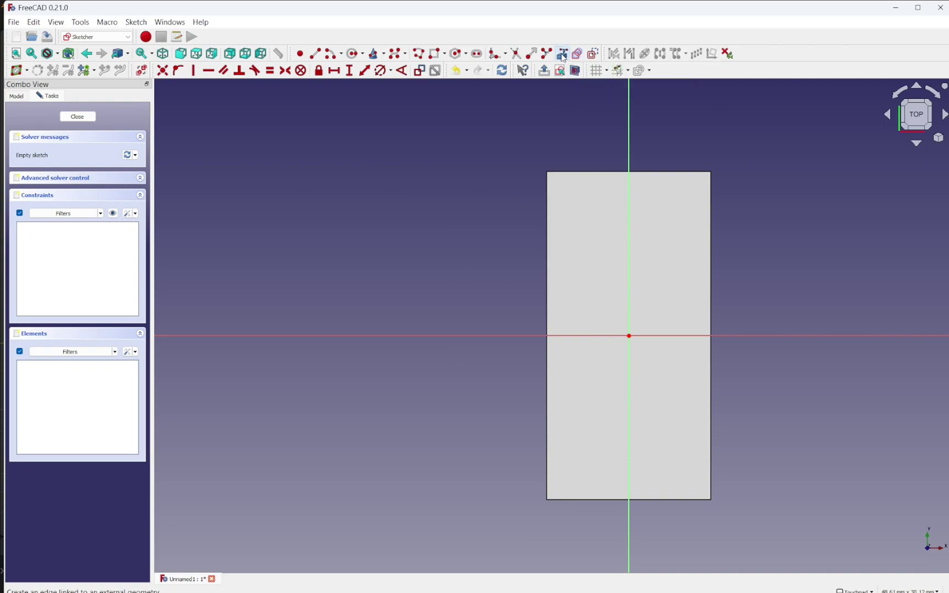
pyautogui.click(582, 165)
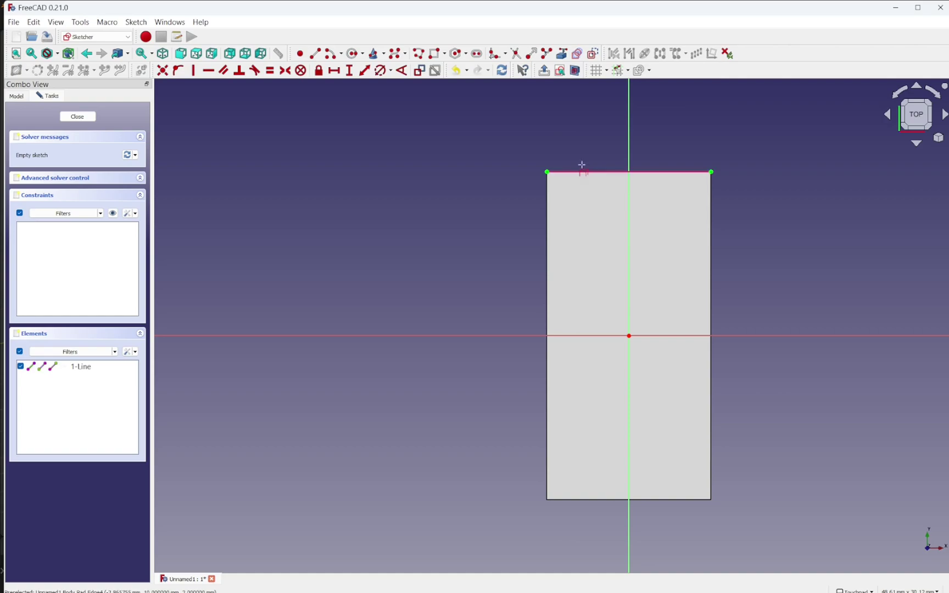
pyautogui.click(593, 500)
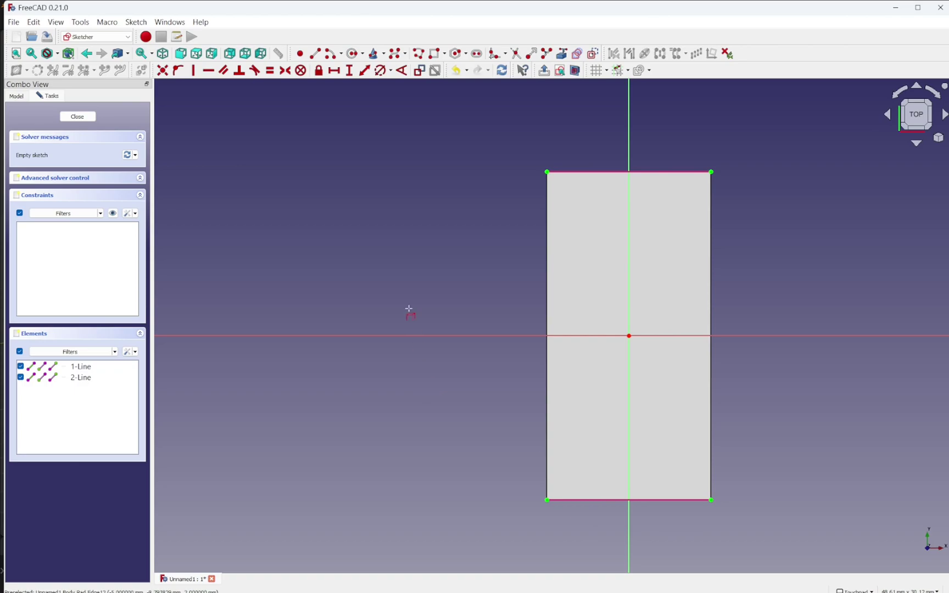
# Step: Draw a narrow rectangle around the vertical axis from the plate's upper edge to its lower edge, and pull its right side slightly inward
pyautogui.click(434, 55)
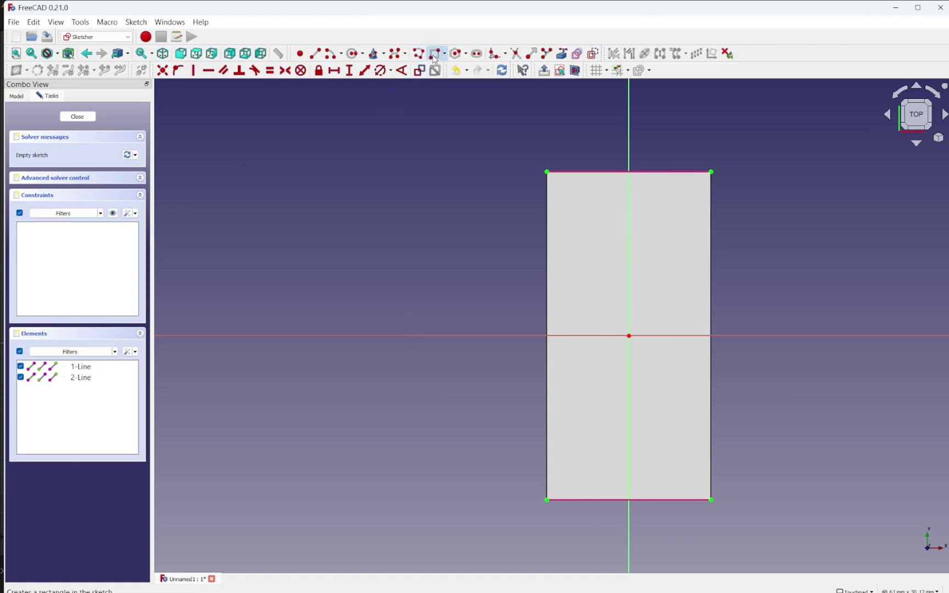
pyautogui.click(605, 171)
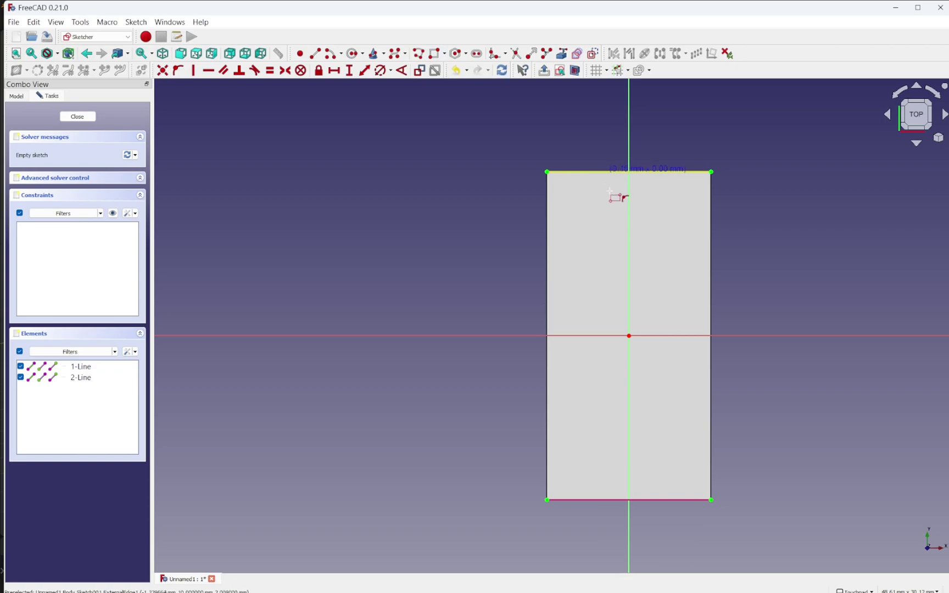
pyautogui.click(651, 500)
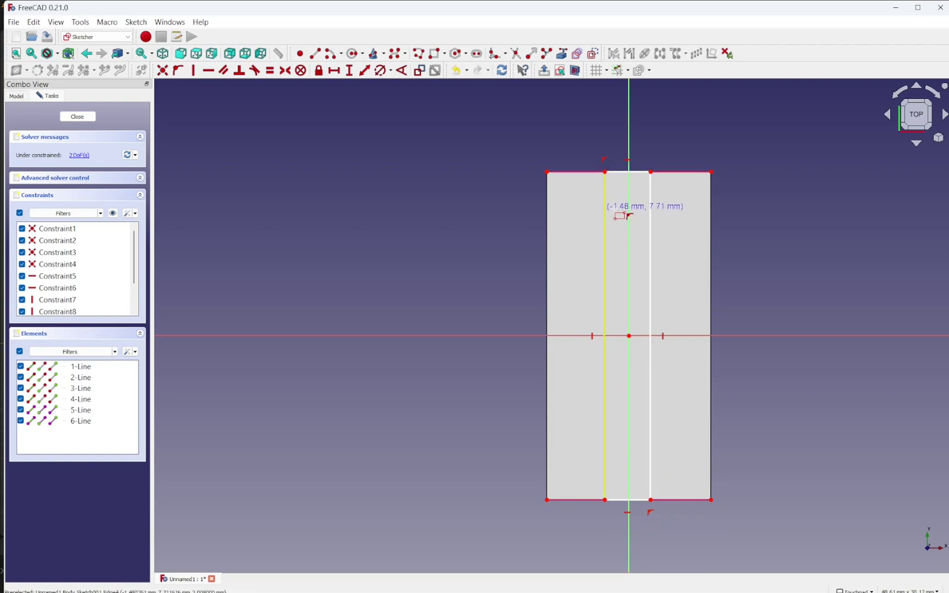
pyautogui.press('Escape')
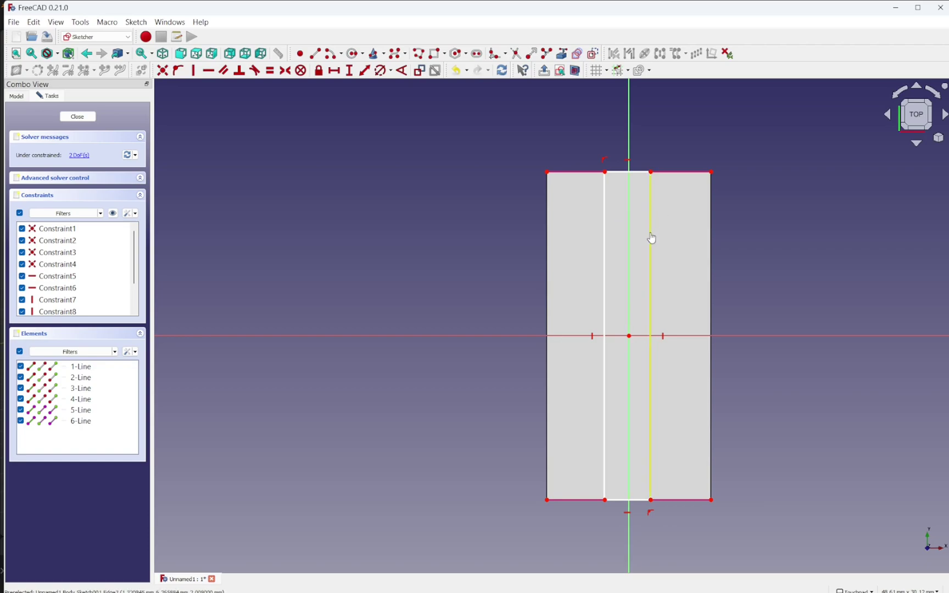
pyautogui.moveTo(651, 237); pyautogui.dragTo(646, 199)
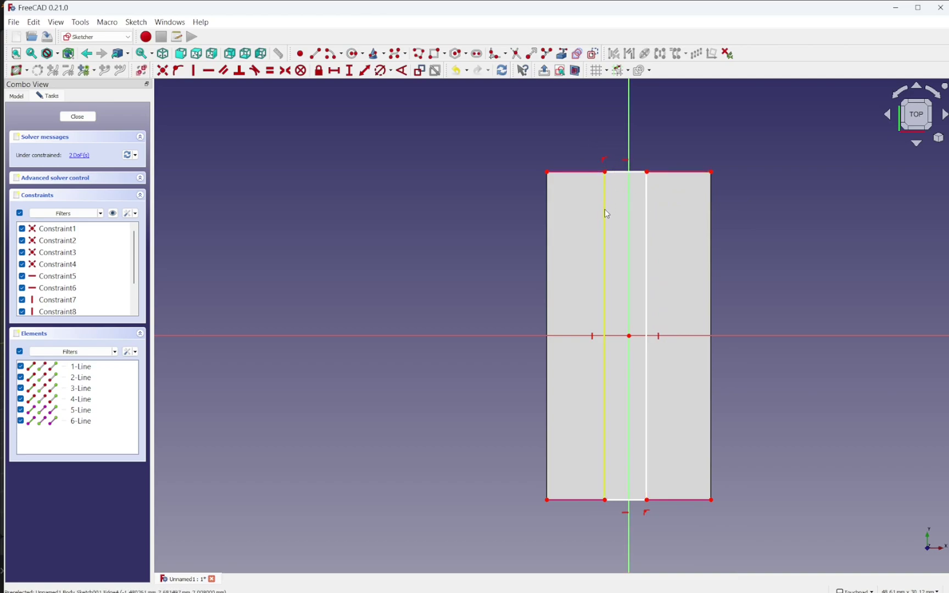
# Step: Constrain the rectangle's two upper corners to be symmetric about the vertical axis
pyautogui.click(606, 173)
pyautogui.click(648, 173)
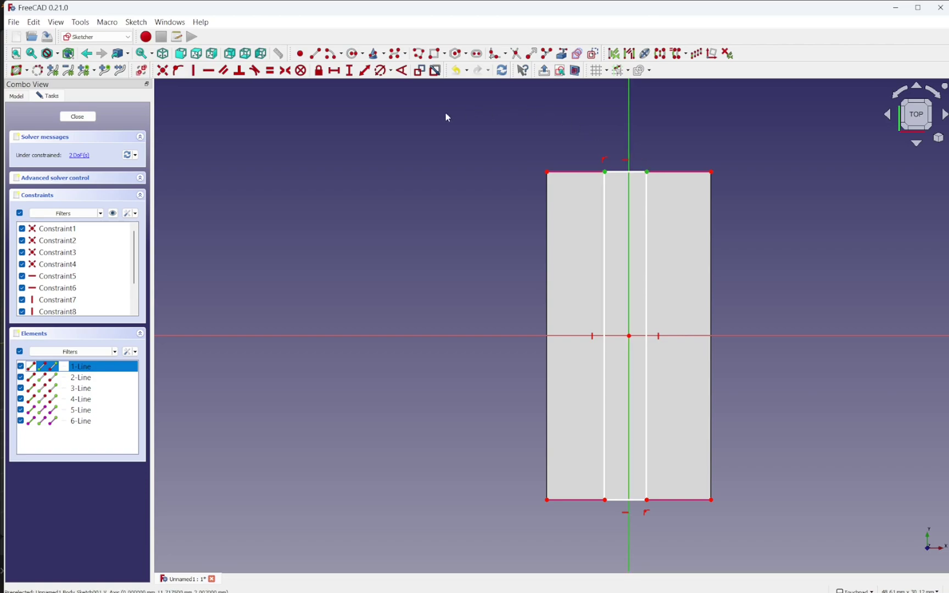
pyautogui.press('s')
pyautogui.press('s')
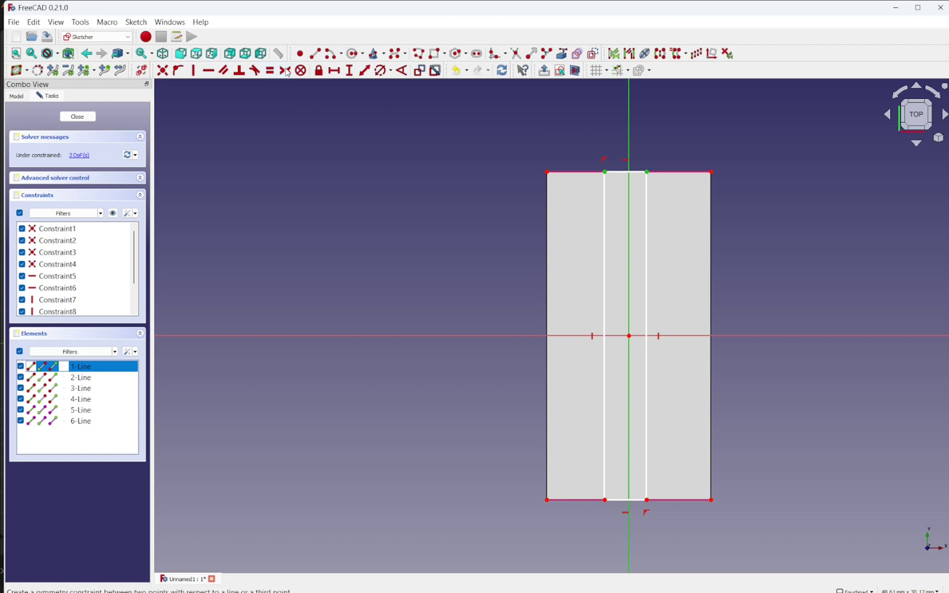
# Step: Set the rectangle's horizontal width to 3 mm with a dimension on its upper edge and close the sketch
pyautogui.scroll(3, 625, 175)
pyautogui.click(629, 172)
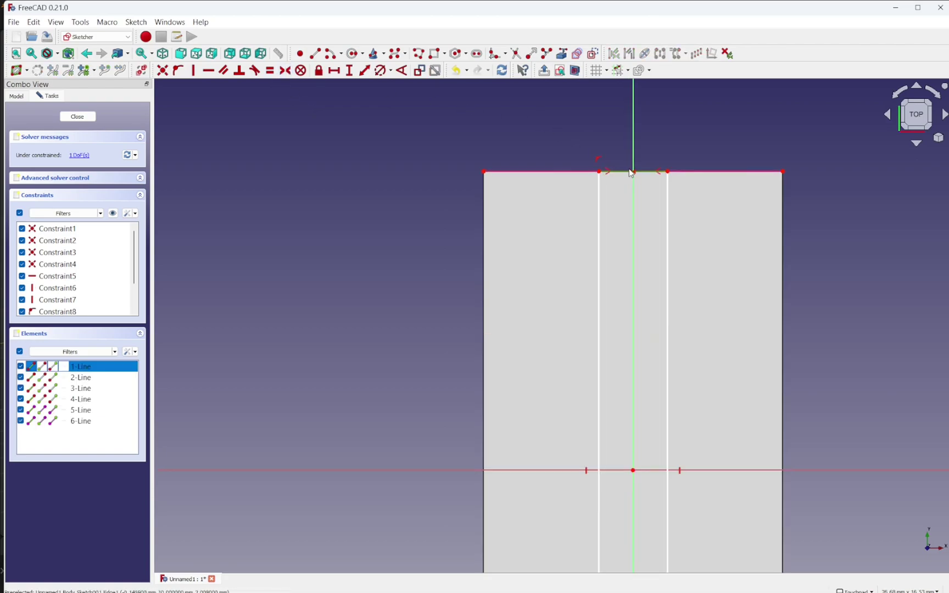
pyautogui.click(335, 71)
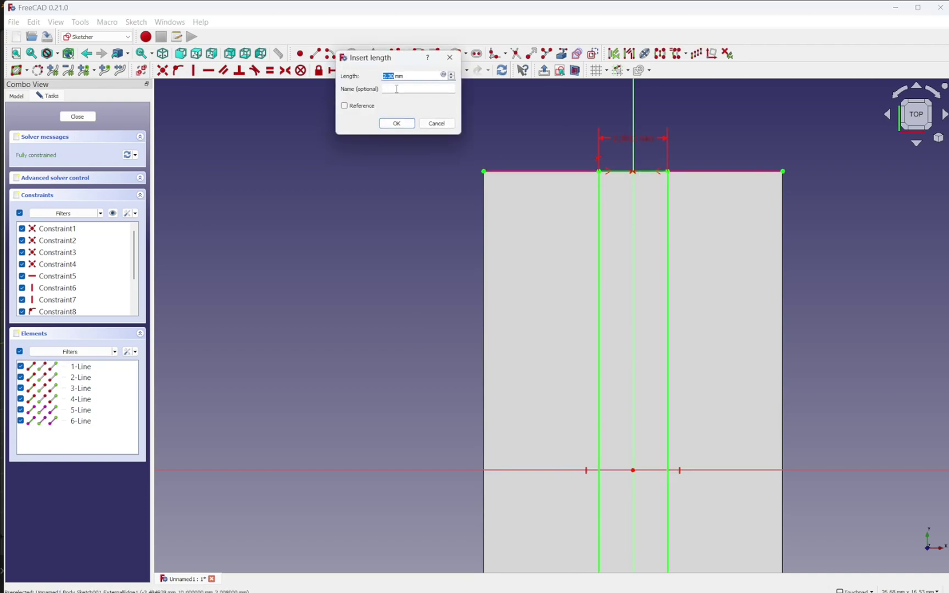
pyautogui.write('3')
pyautogui.click(397, 123)
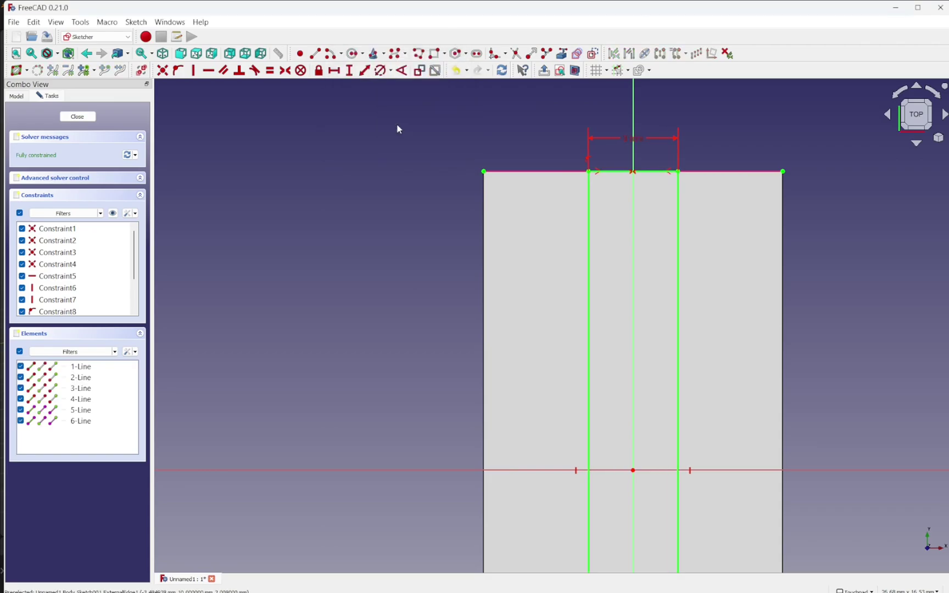
pyautogui.click(85, 116)
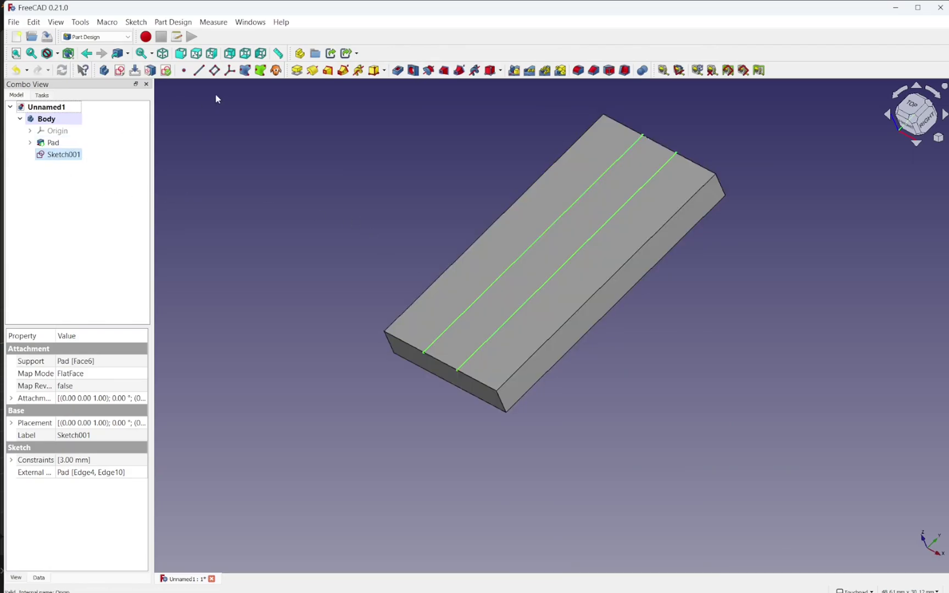
# Step: Pad the rectangle sketch 5 mm upward from the plate's top face
pyautogui.click(297, 69)
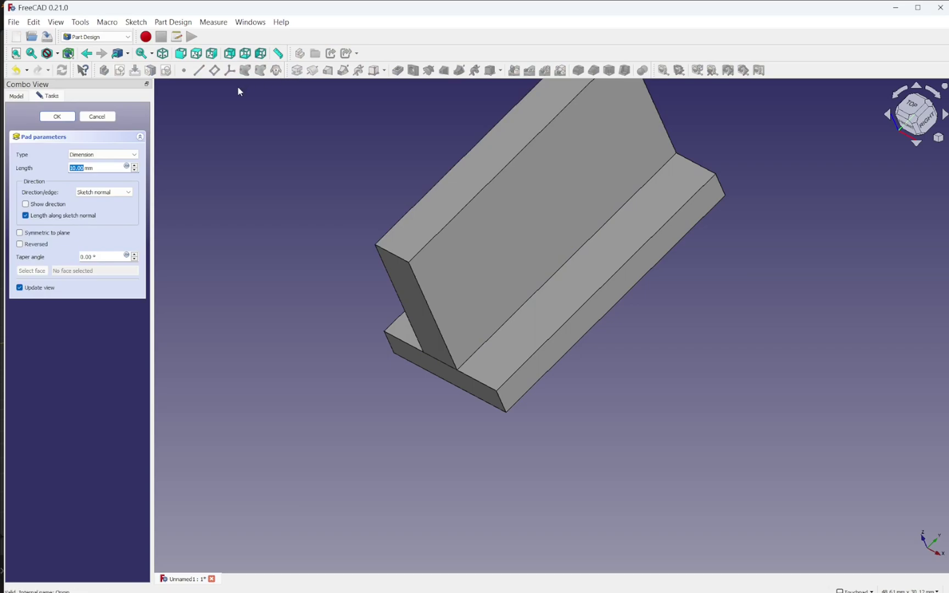
pyautogui.write('5')
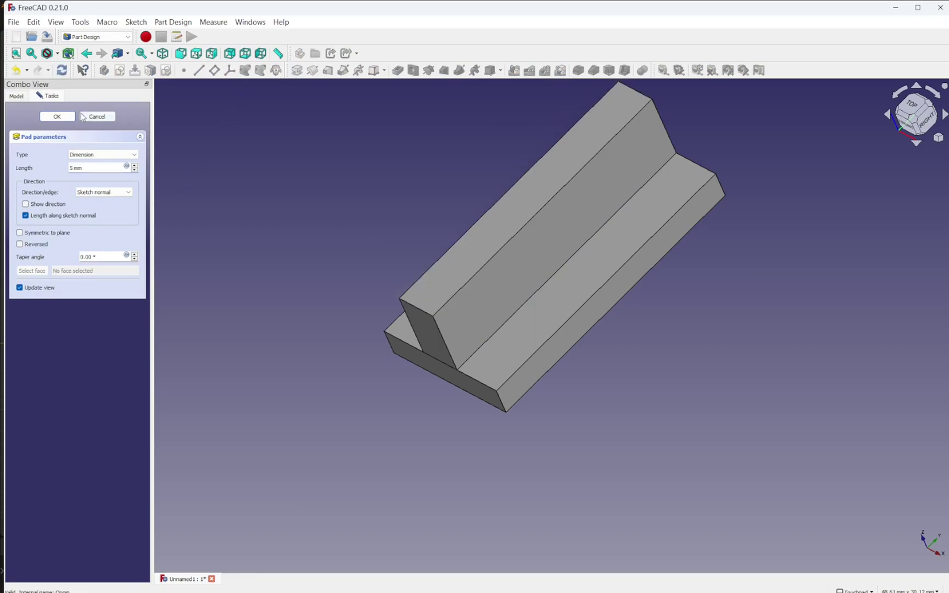
pyautogui.click(57, 117)
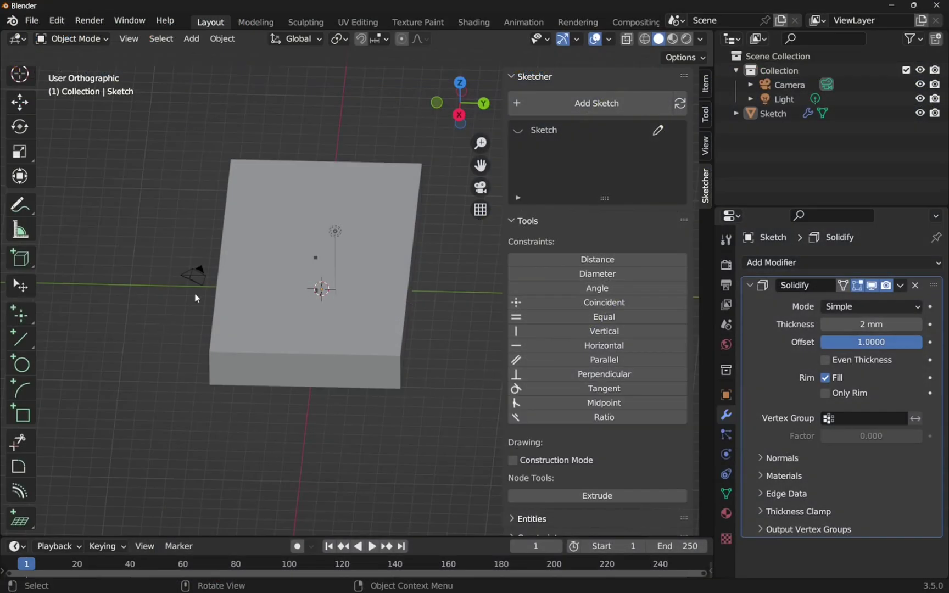
# Step: Switch to Blender and try adding a workplane on the plate's top mesh face
pyautogui.click(20, 522)
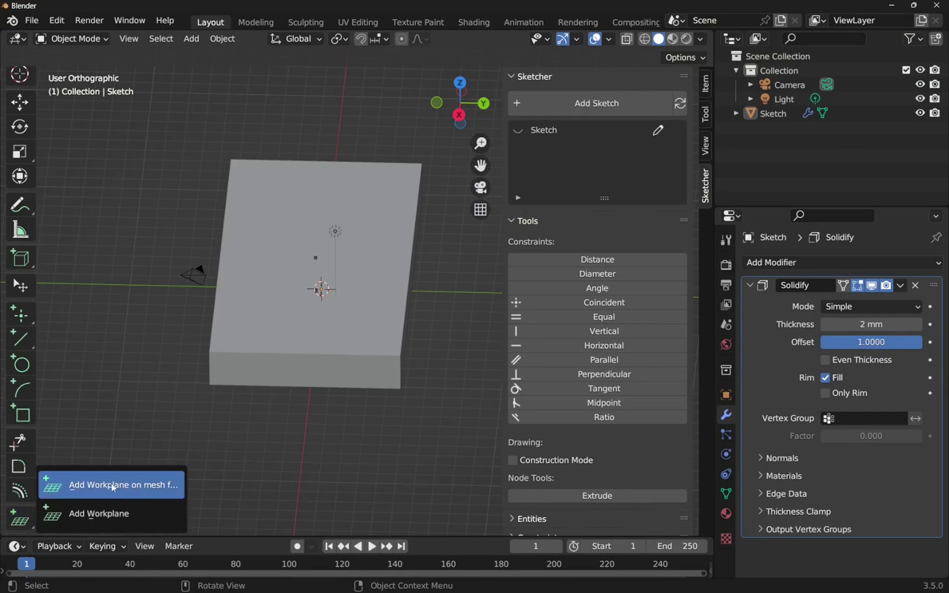
pyautogui.click(117, 485)
pyautogui.click(263, 240)
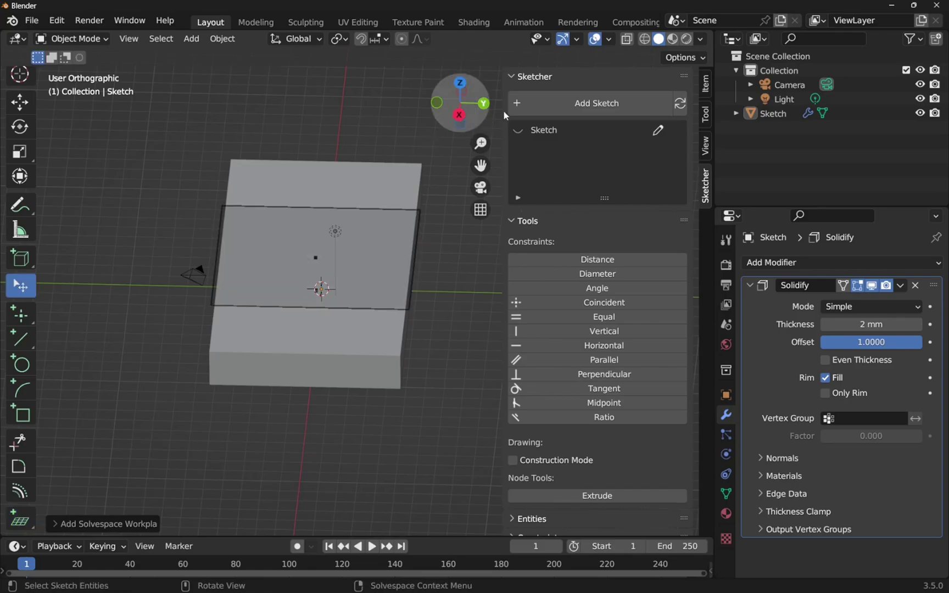
# Step: Try starting a second sketch on a workplane at the plate, then leave the empty sketch and delete it
pyautogui.click(594, 106)
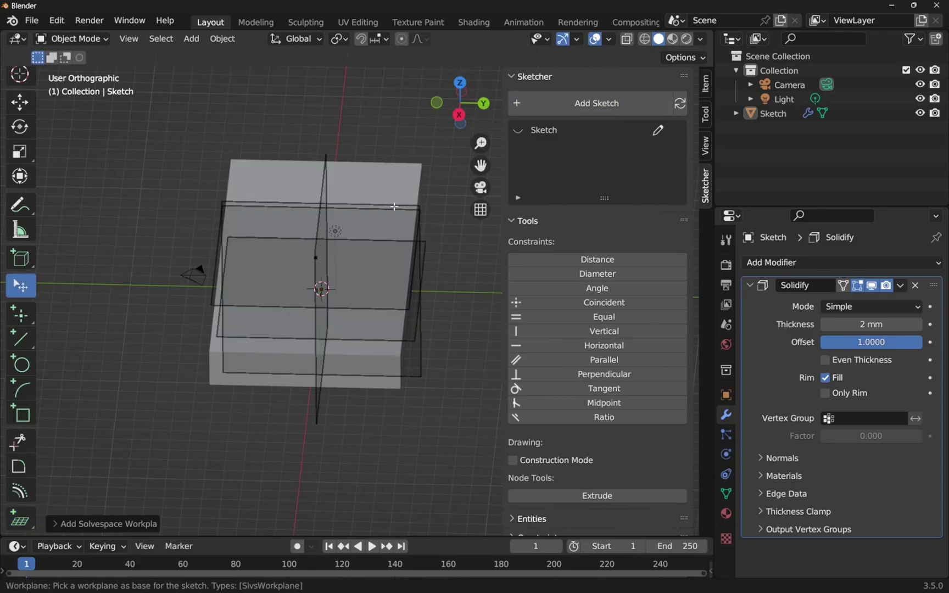
pyautogui.moveTo(323, 279); pyautogui.dragTo(440, 276, button='middle')
pyautogui.click(442, 273)
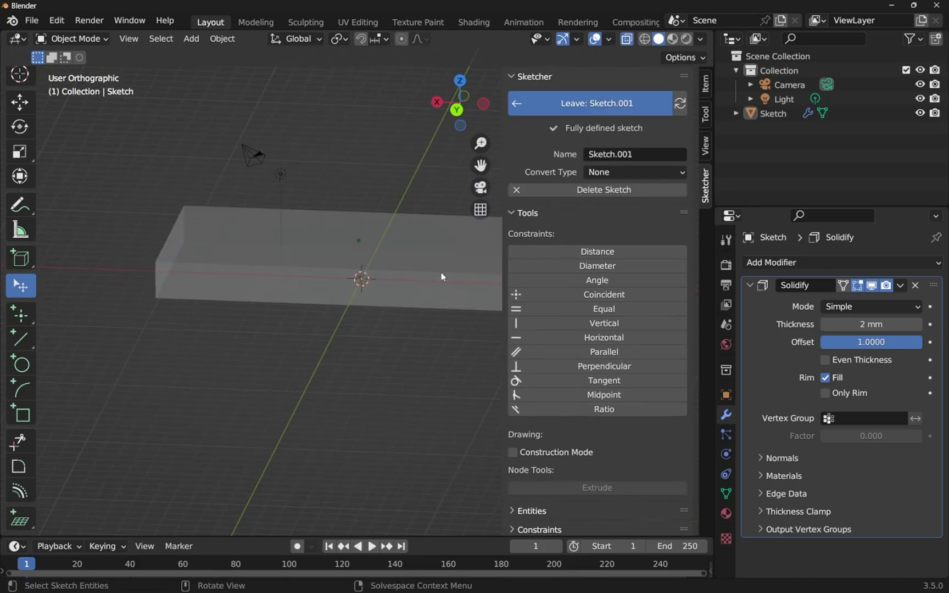
pyautogui.moveTo(261, 295); pyautogui.dragTo(375, 370, button='middle')
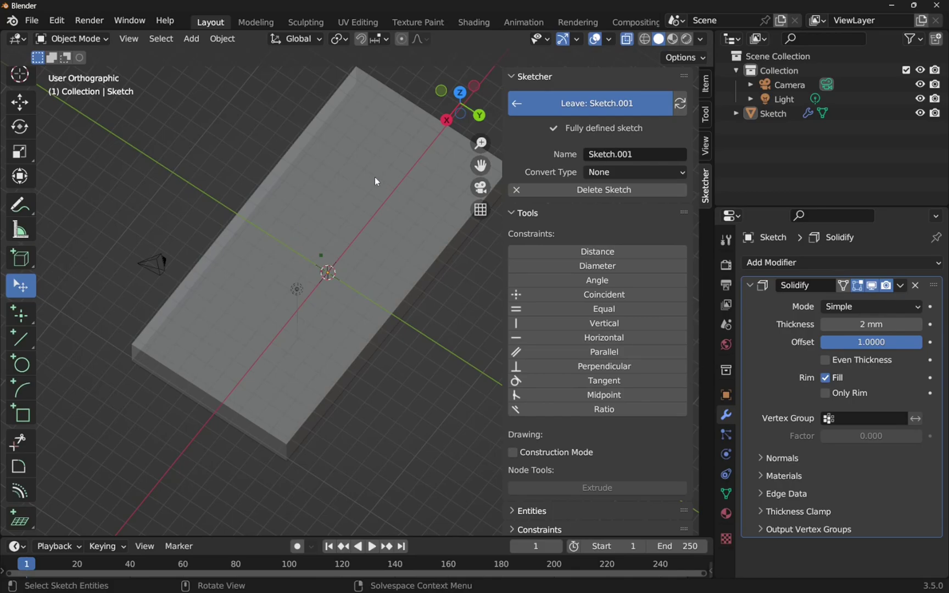
pyautogui.click(593, 105)
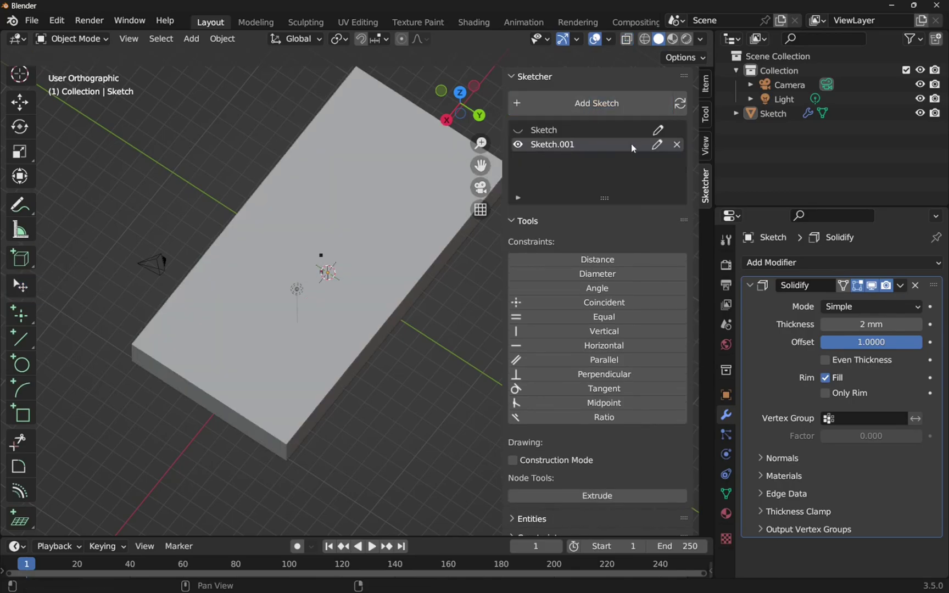
pyautogui.click(678, 145)
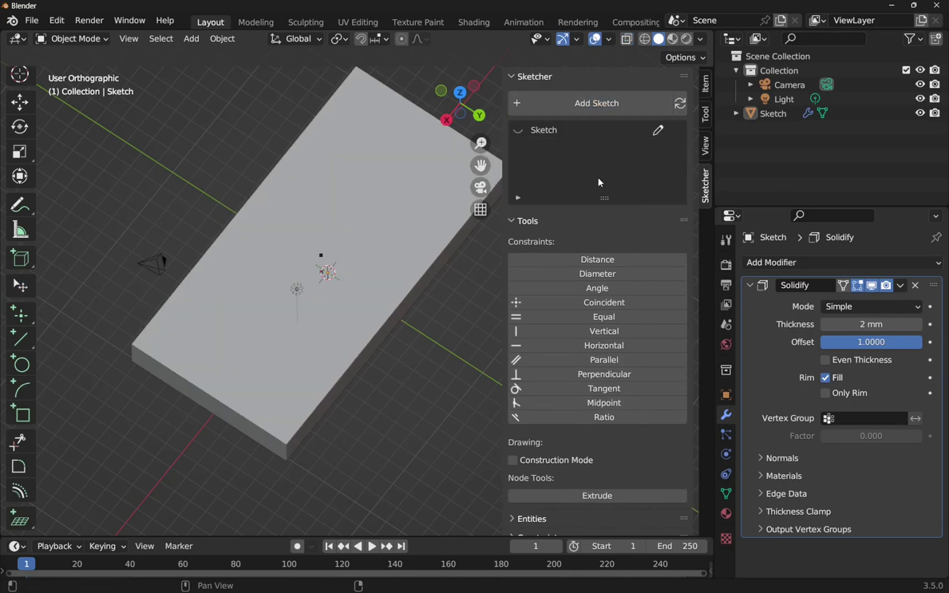
# Step: Make the plate's original sketch visible
pyautogui.click(519, 132)
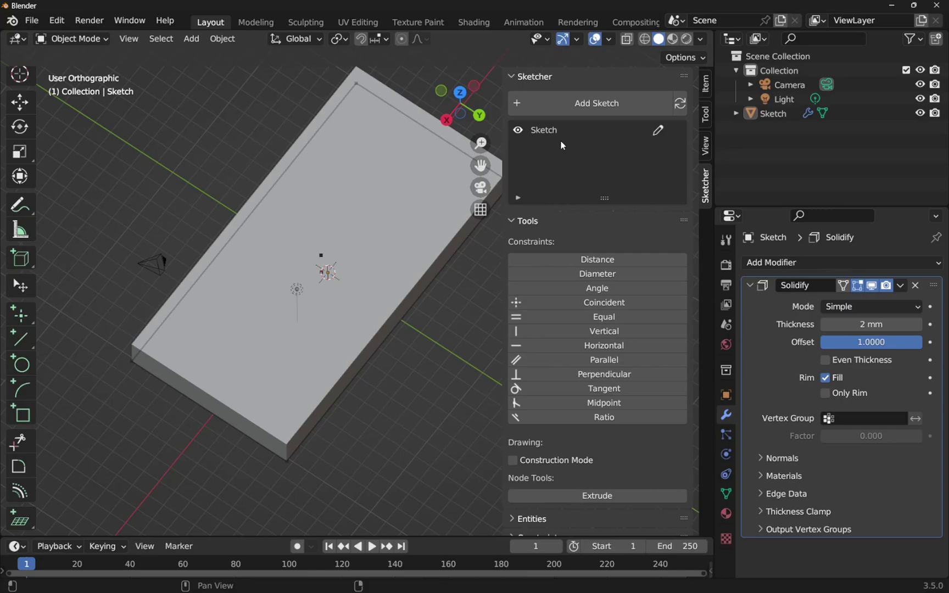
pyautogui.moveTo(418, 329); pyautogui.dragTo(375, 312, button='middle')
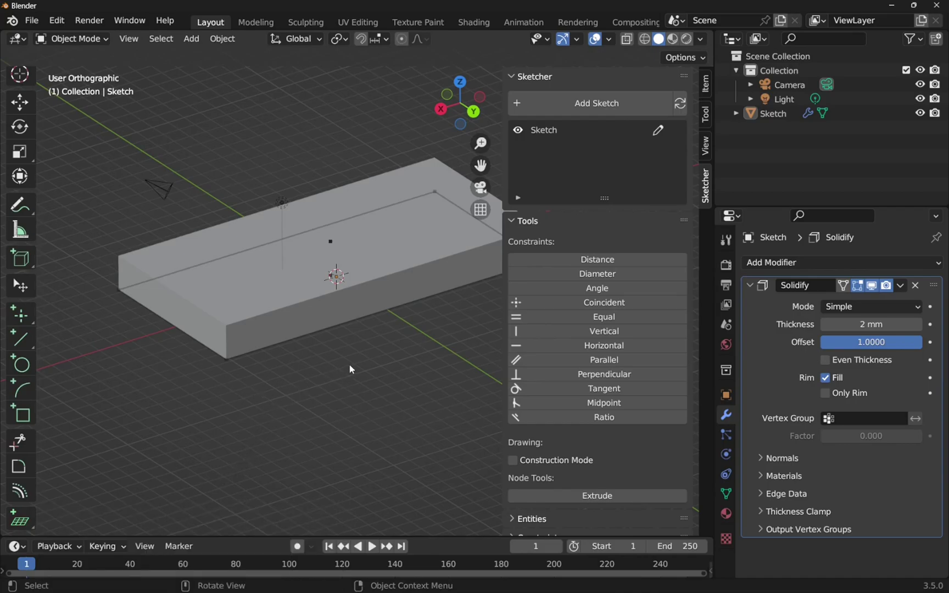
# Step: Try again to sketch on a new workplane placed on the plate's top face, then delete the empty sketch
pyautogui.click(280, 282)
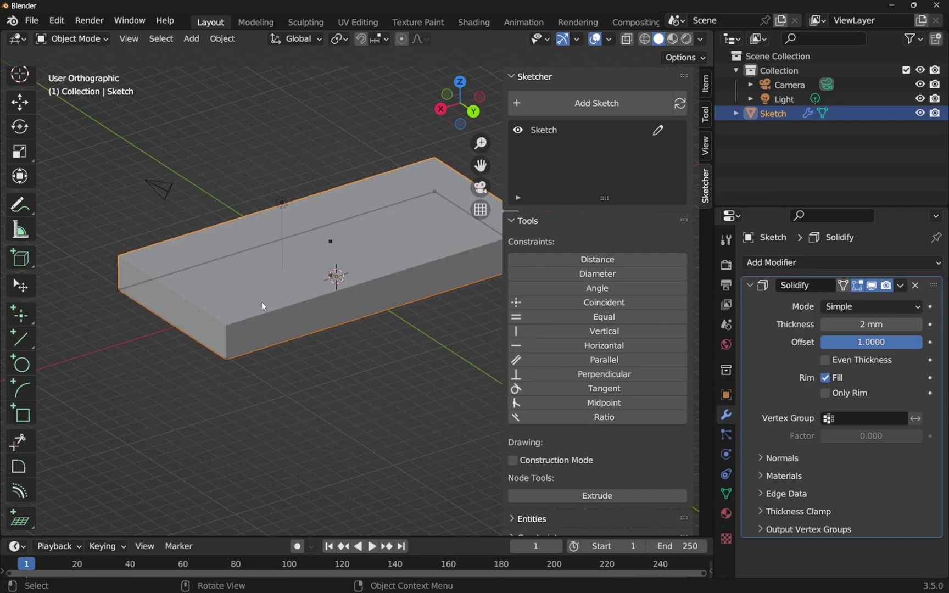
pyautogui.moveTo(20, 519); pyautogui.dragTo(116, 491)
pyautogui.click(304, 231)
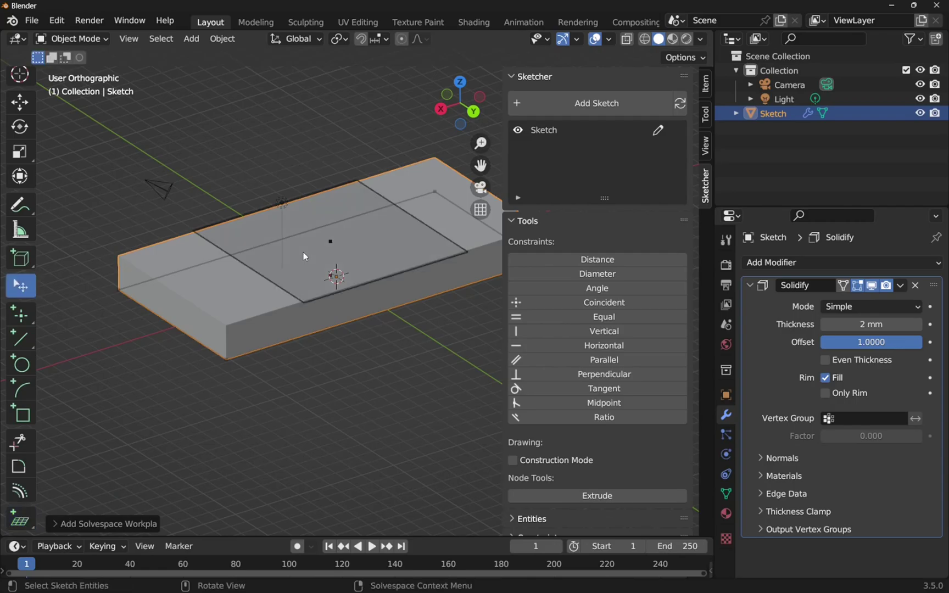
pyautogui.click(555, 104)
pyautogui.click(447, 246)
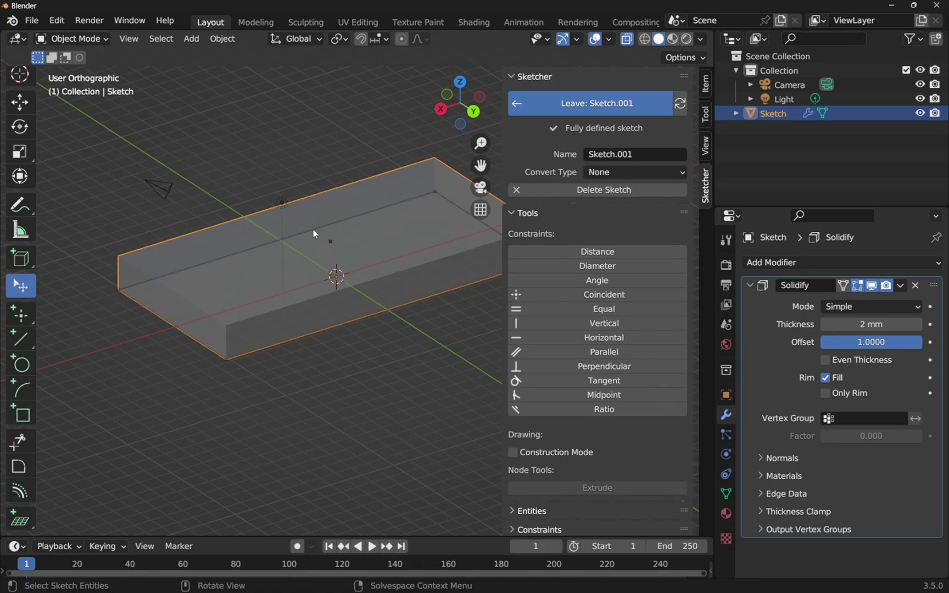
pyautogui.click(527, 103)
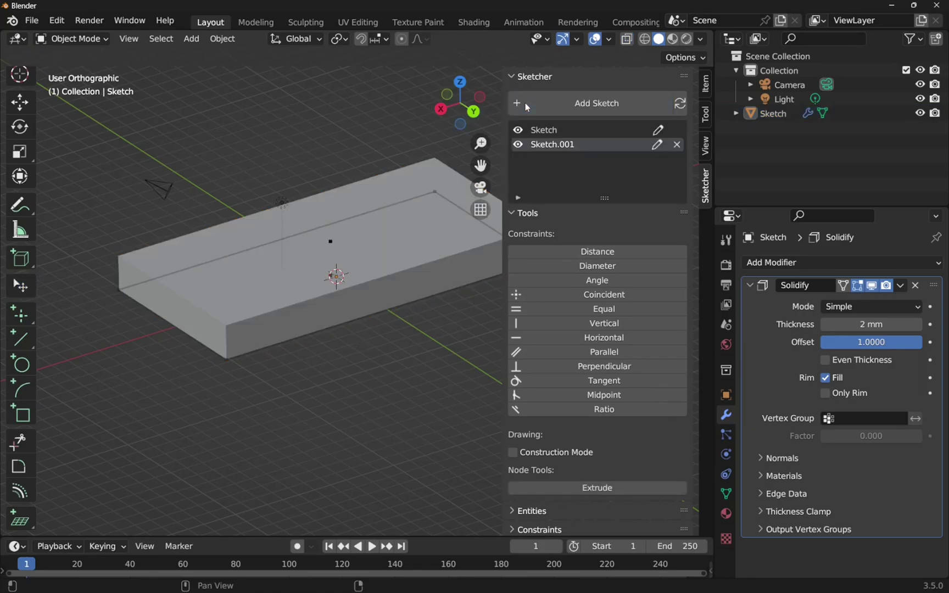
pyautogui.click(681, 146)
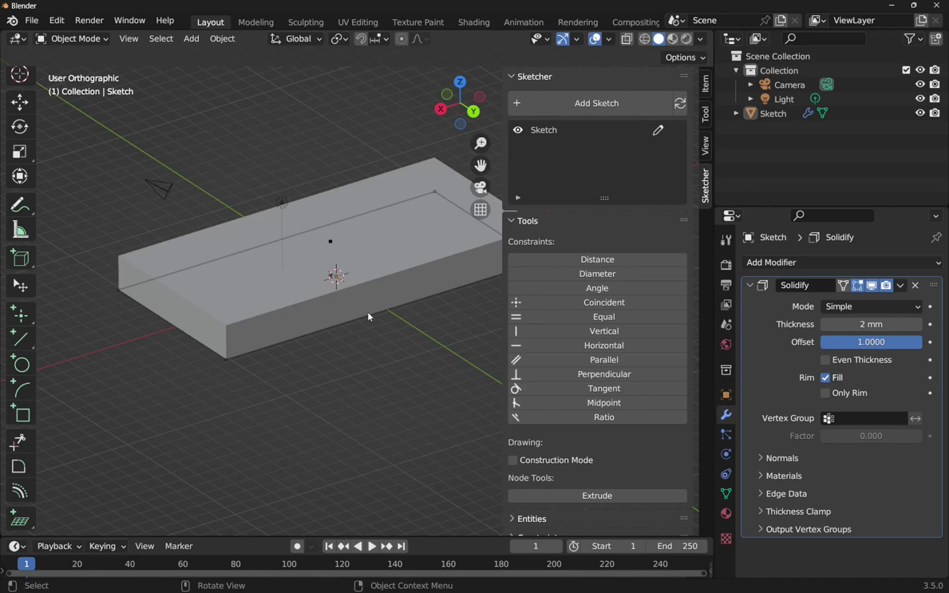
# Step: Start a new sketch on the horizontal origin workplane at the plate's underside
pyautogui.moveTo(364, 325); pyautogui.dragTo(240, 321, button='middle')
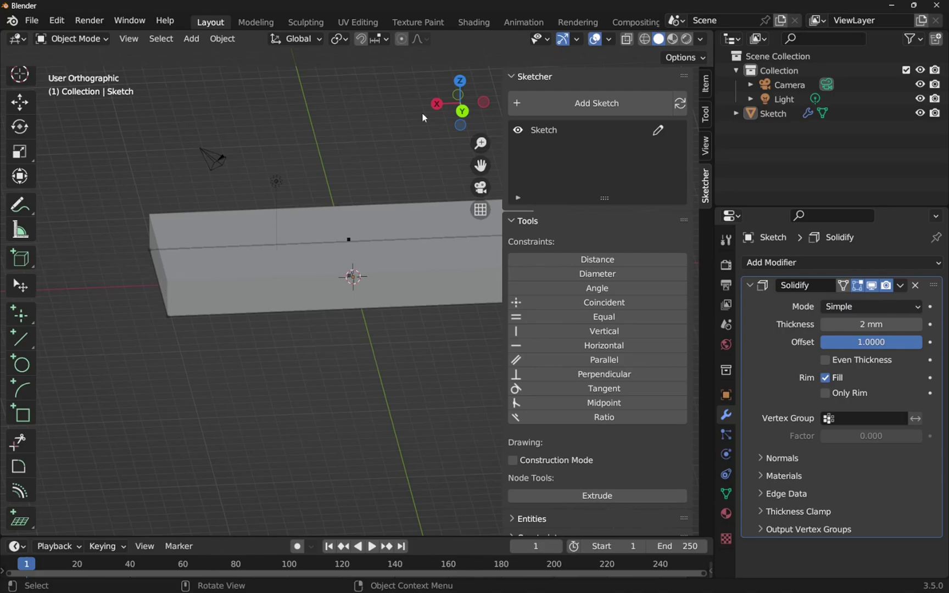
pyautogui.click(572, 105)
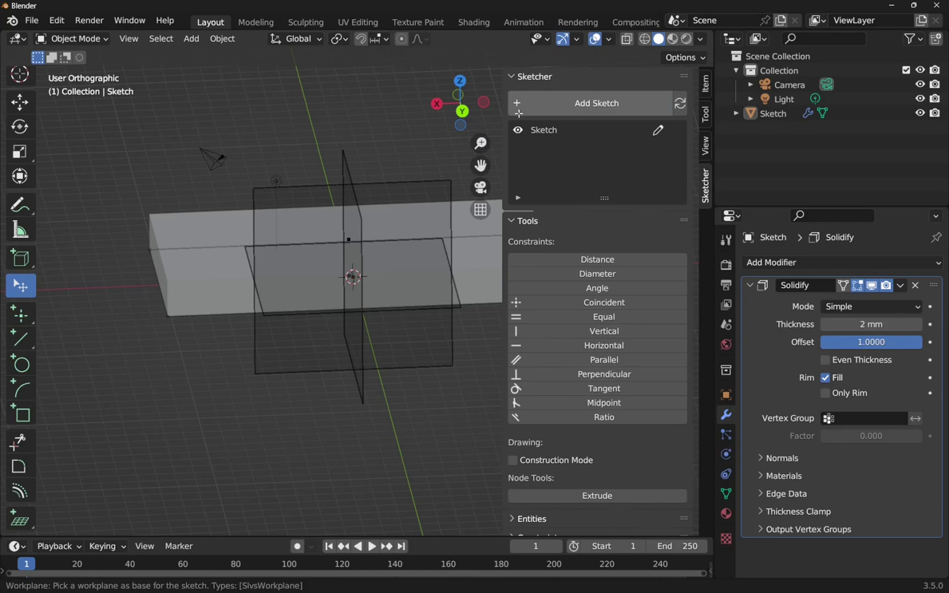
pyautogui.moveTo(345, 418); pyautogui.dragTo(381, 302, button='middle')
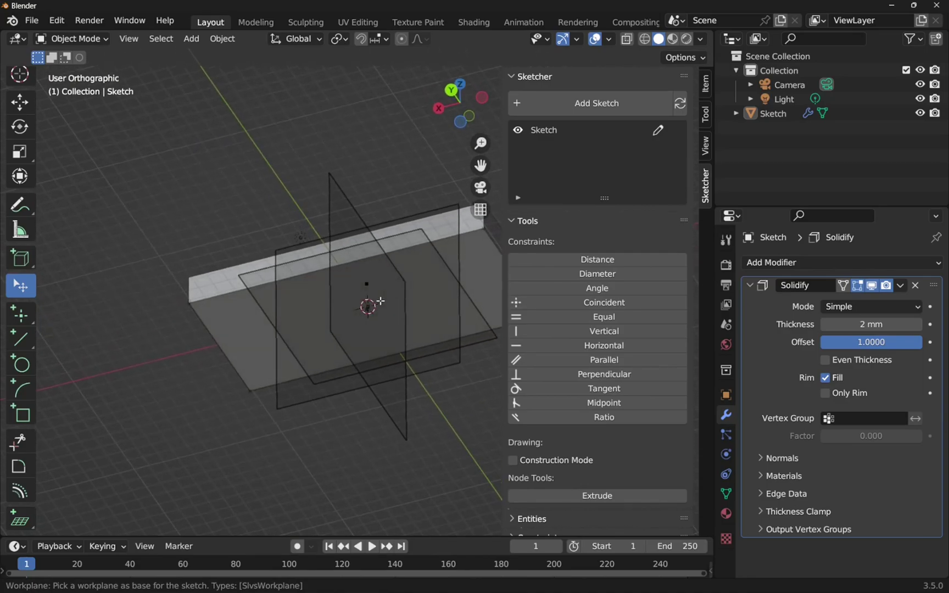
pyautogui.click(400, 235)
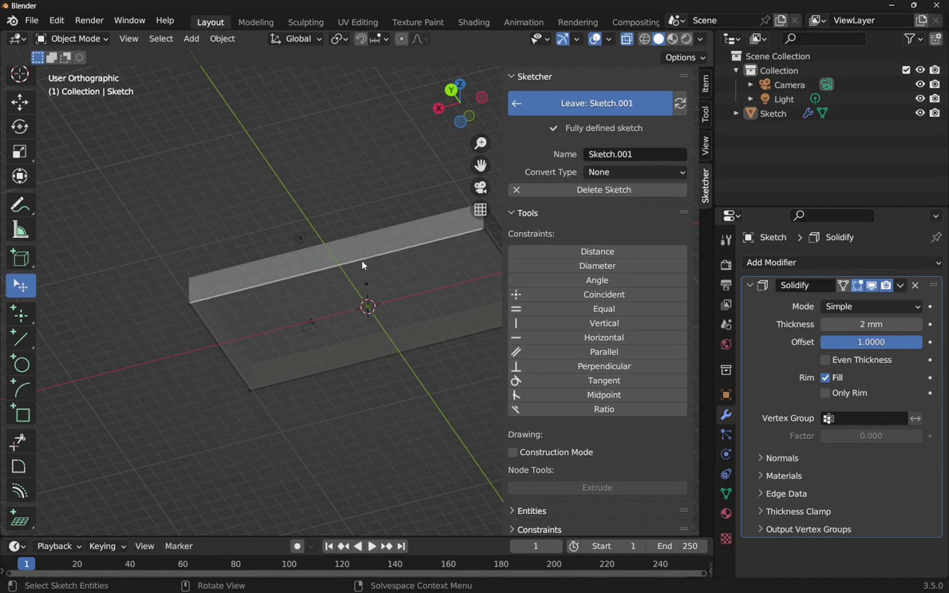
pyautogui.moveTo(321, 321); pyautogui.dragTo(350, 278, button='middle')
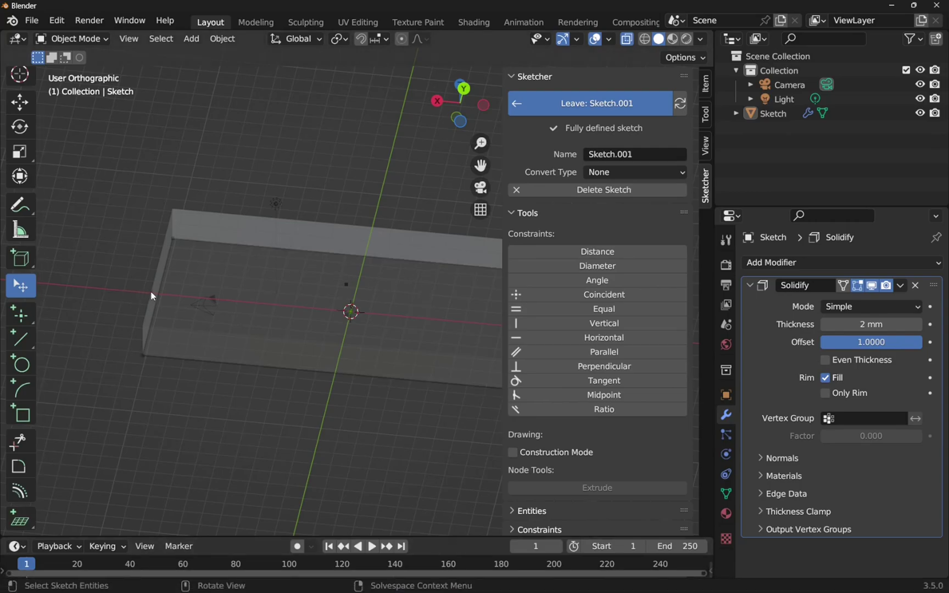
pyautogui.moveTo(394, 301)
pyautogui.mouseDown(button='middle')
pyautogui.moveTo(354, 257)
pyautogui.moveTo(365, 229)
pyautogui.mouseUp(button='middle')
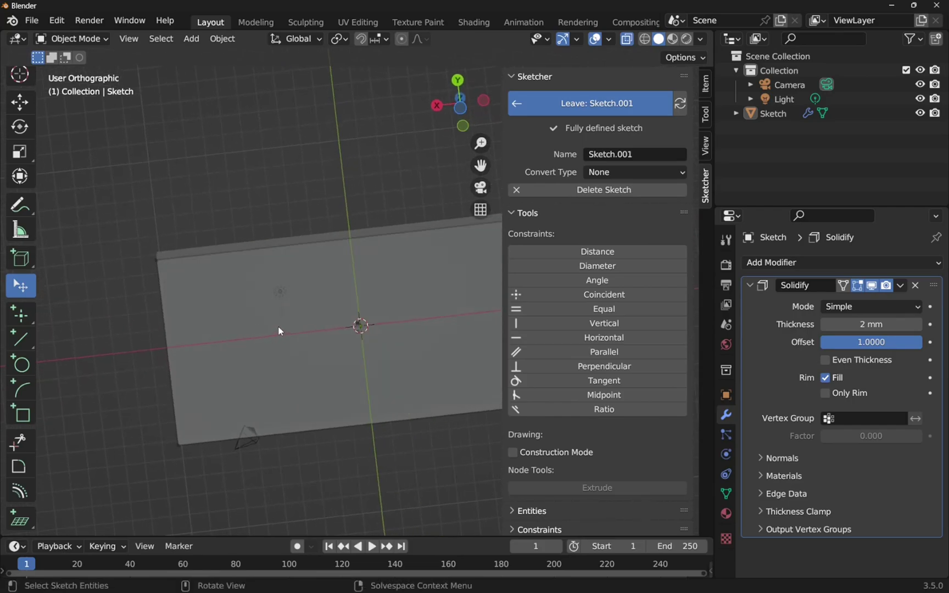
pyautogui.scroll(-2, 279, 331)
pyautogui.moveTo(238, 324)
pyautogui.mouseDown(button='middle')
pyautogui.moveTo(329, 339)
pyautogui.moveTo(294, 295)
pyautogui.moveTo(224, 334)
pyautogui.moveTo(252, 374)
pyautogui.moveTo(258, 360)
pyautogui.mouseUp(button='middle')
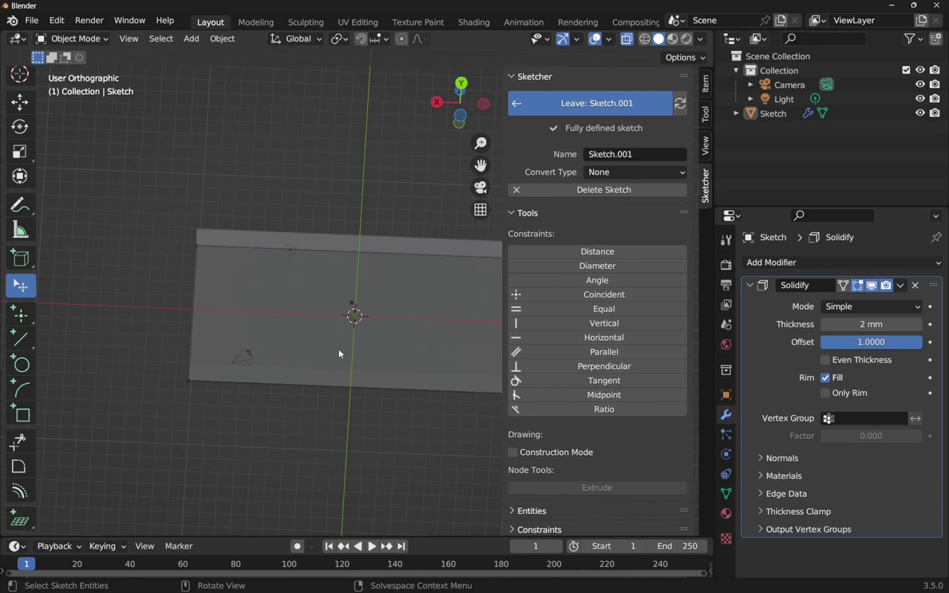
# Step: Sketch a rectangle about 3.2 mm wide along the middle of the plate, spanning the plate's full length
pyautogui.scroll(-1, 342, 307)
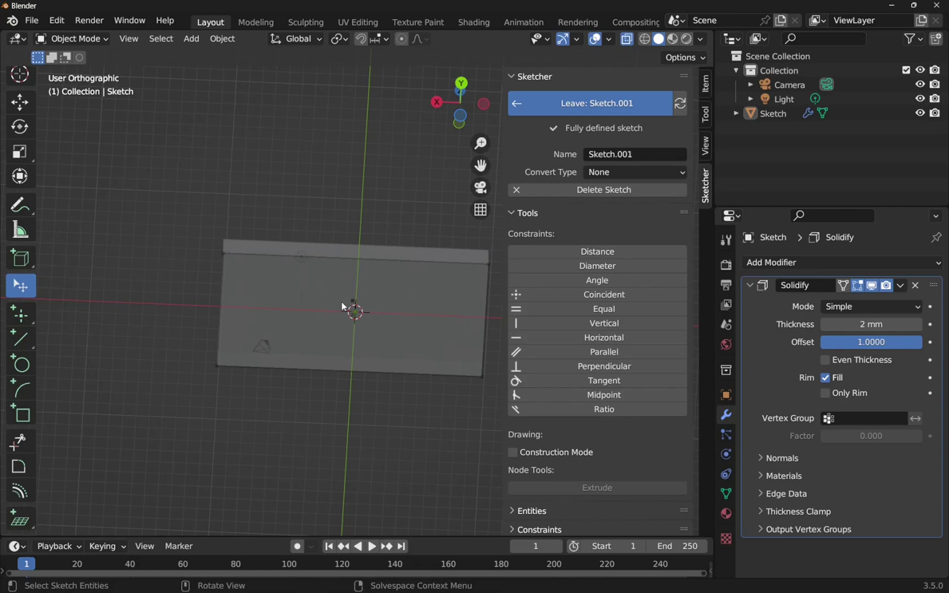
pyautogui.click(22, 419)
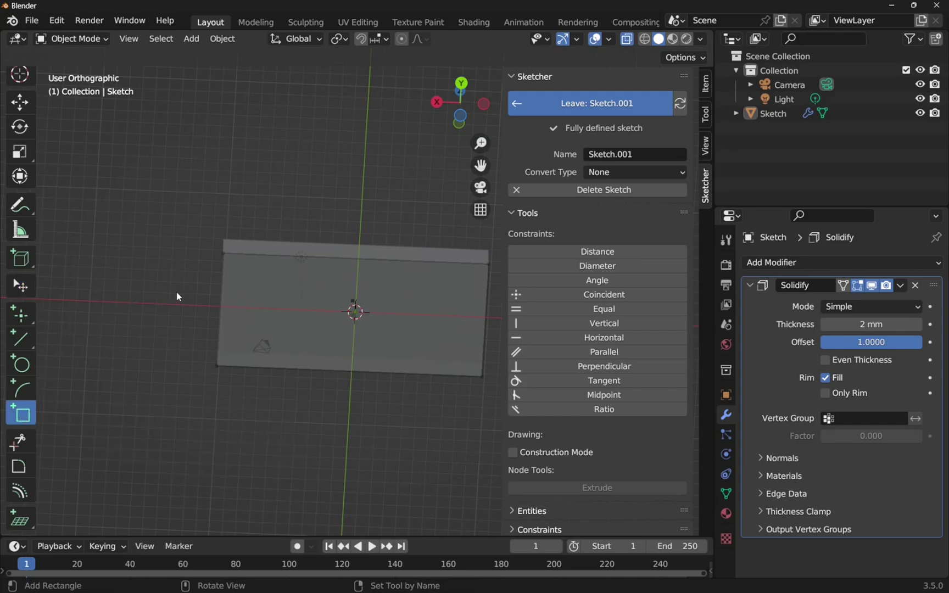
pyautogui.click(221, 290)
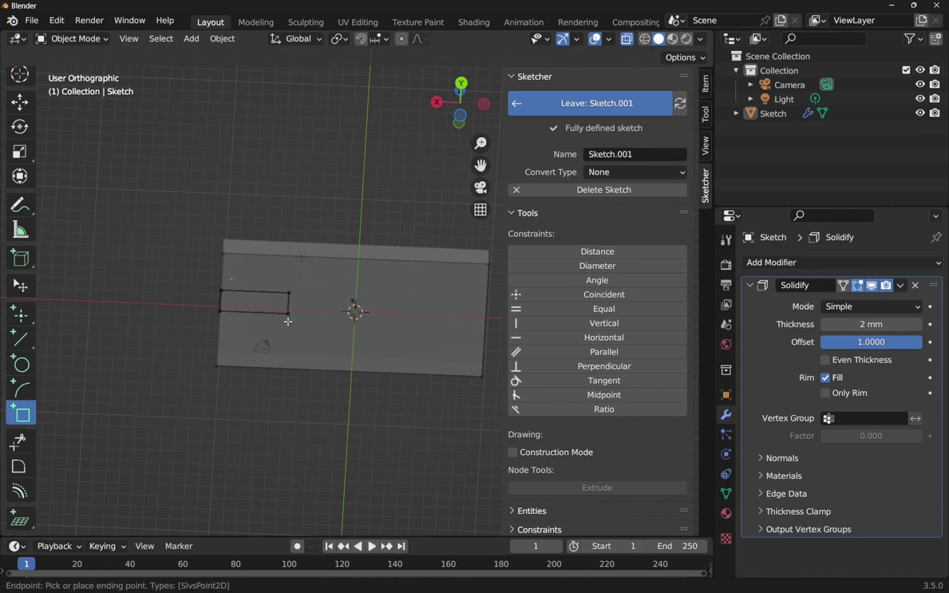
pyautogui.click(486, 337)
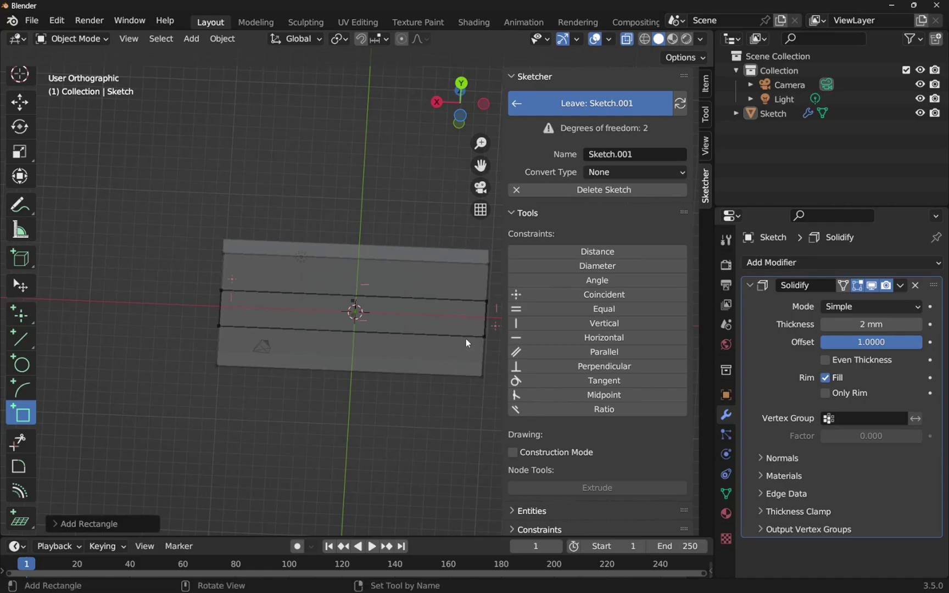
pyautogui.scroll(1, 469, 335)
pyautogui.scroll(-1, 470, 332)
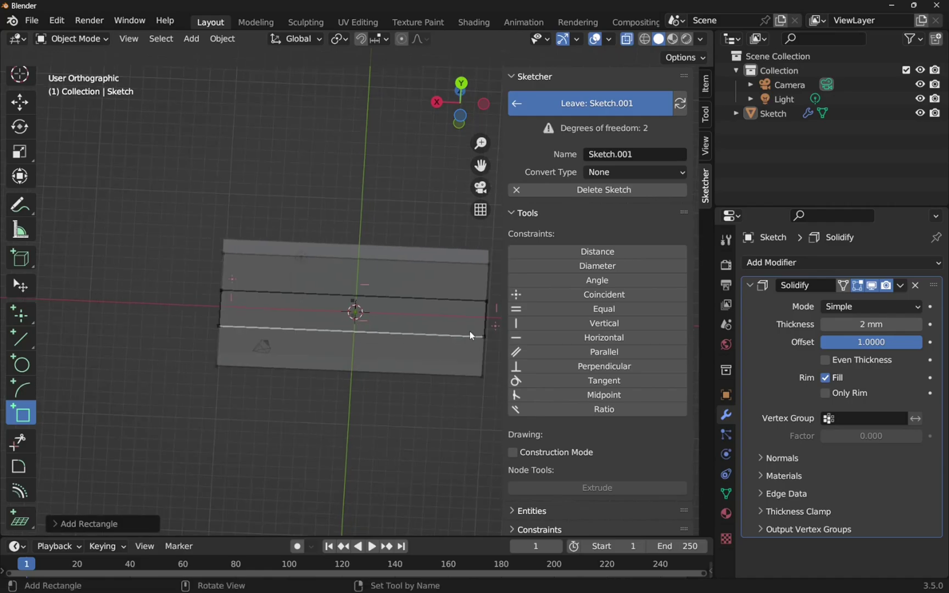
pyautogui.moveTo(480, 165); pyautogui.dragTo(360, 165)
pyautogui.scroll(-3, 363, 325)
pyautogui.scroll(4, 356, 323)
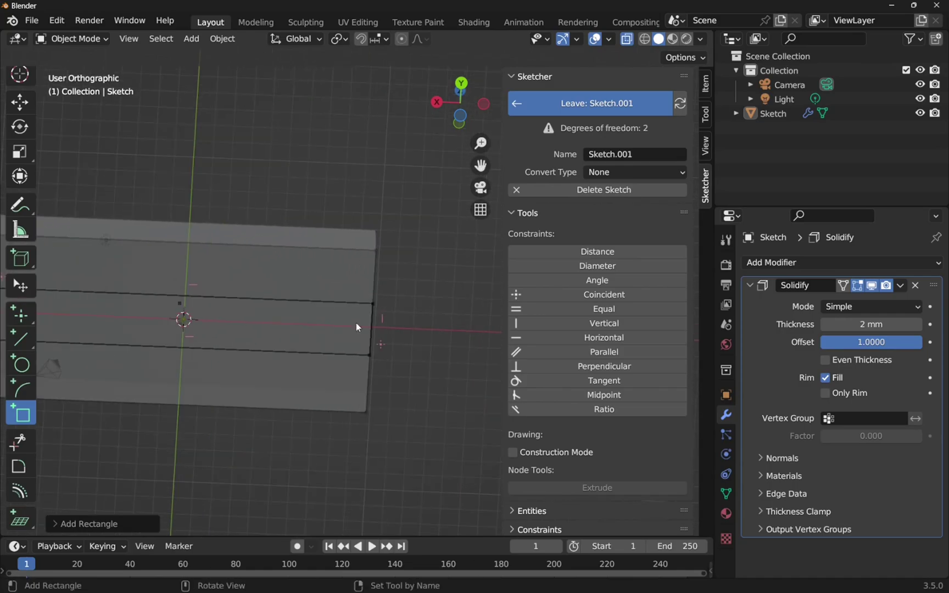
pyautogui.scroll(2, 356, 323)
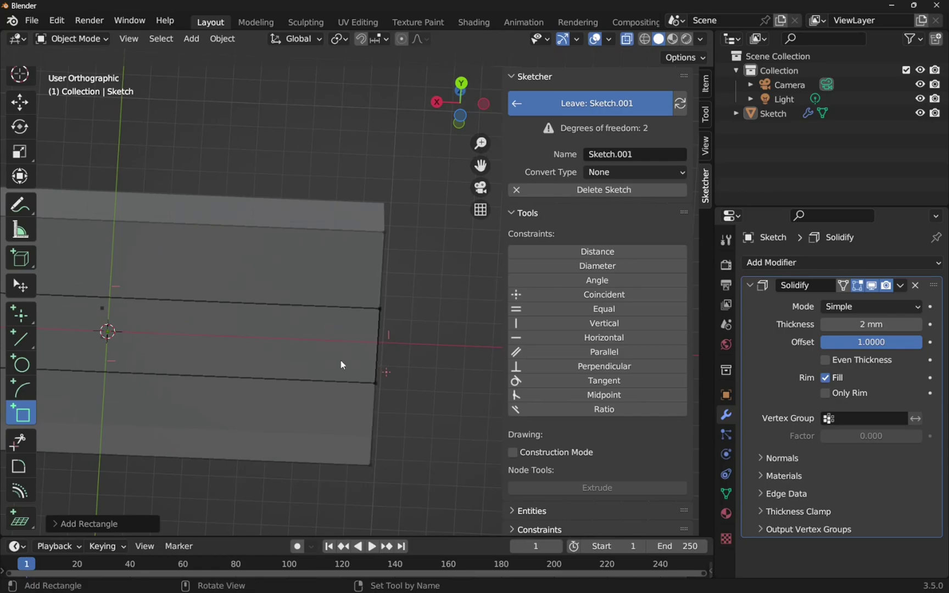
pyautogui.press('Escape')
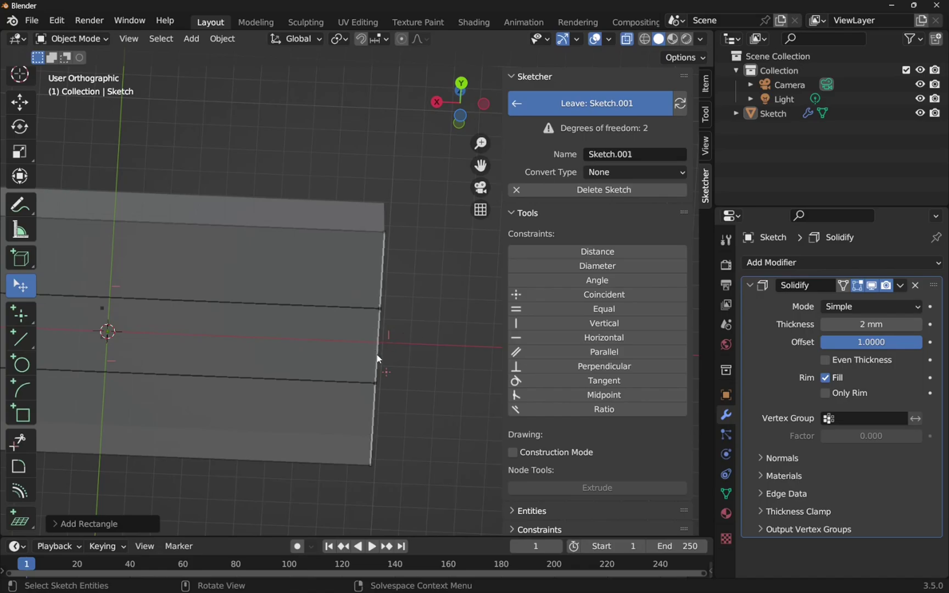
# Step: Inspect the sketch's entities by toggling the visibility of individual points and lines to identify the rectangle's lines
pyautogui.moveTo(394, 351)
pyautogui.mouseDown(button='middle')
pyautogui.moveTo(341, 336)
pyautogui.moveTo(299, 384)
pyautogui.mouseUp(button='middle')
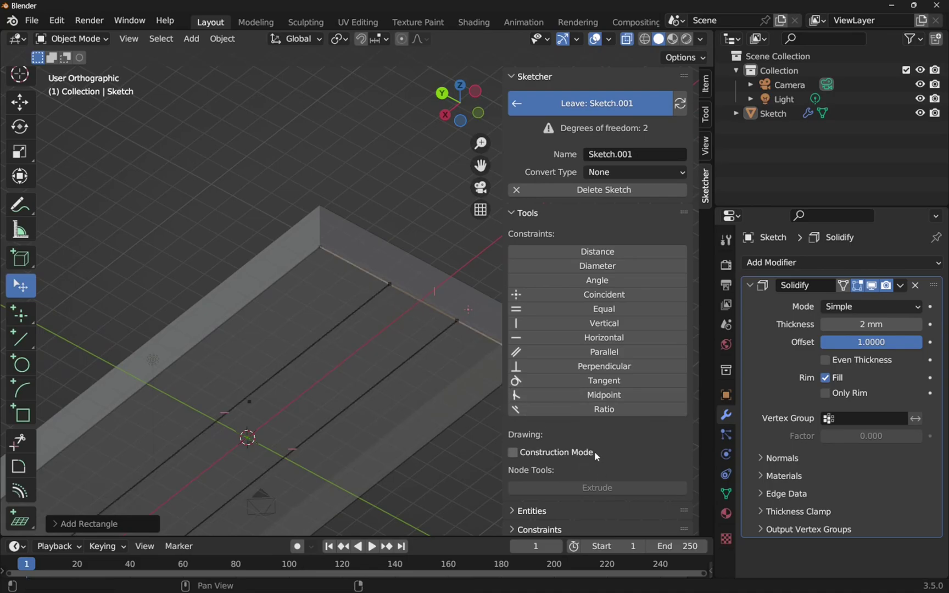
pyautogui.scroll(-1, 595, 456)
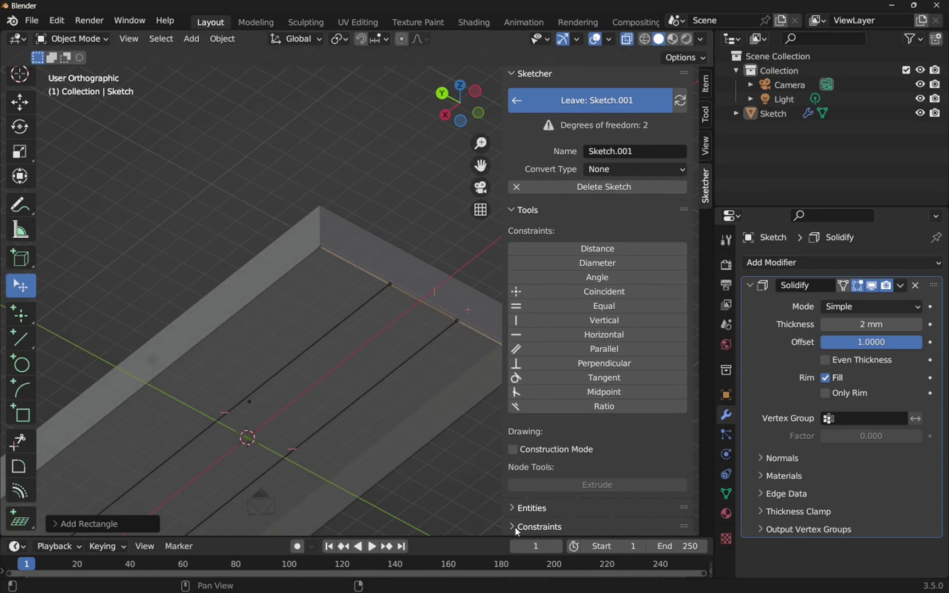
pyautogui.click(511, 508)
pyautogui.scroll(-5, 585, 485)
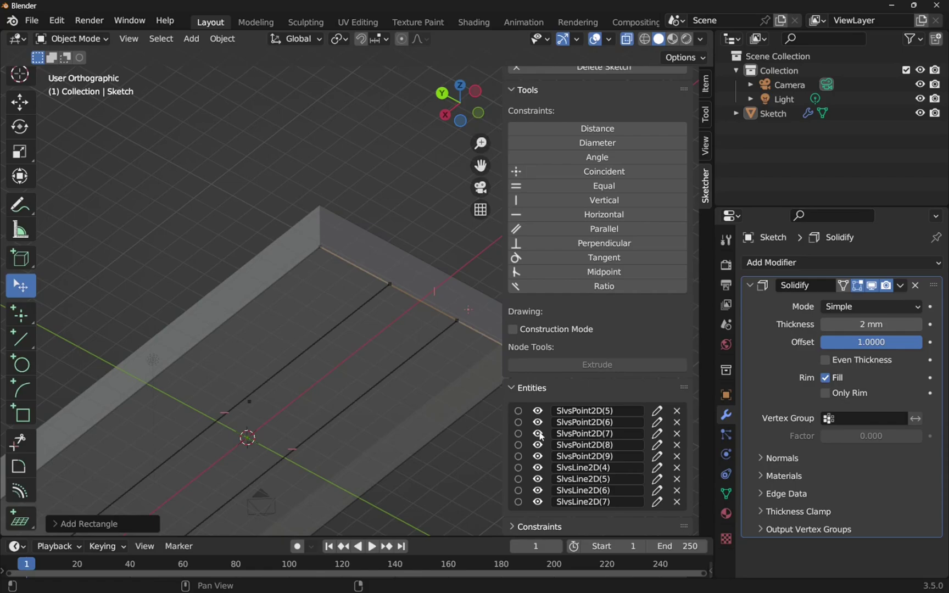
pyautogui.click(539, 434)
pyautogui.click(539, 434)
pyautogui.click(538, 469)
pyautogui.click(538, 468)
pyautogui.click(538, 480)
pyautogui.click(538, 491)
pyautogui.click(537, 491)
pyautogui.click(538, 502)
pyautogui.click(538, 503)
pyautogui.scroll(5, 581, 367)
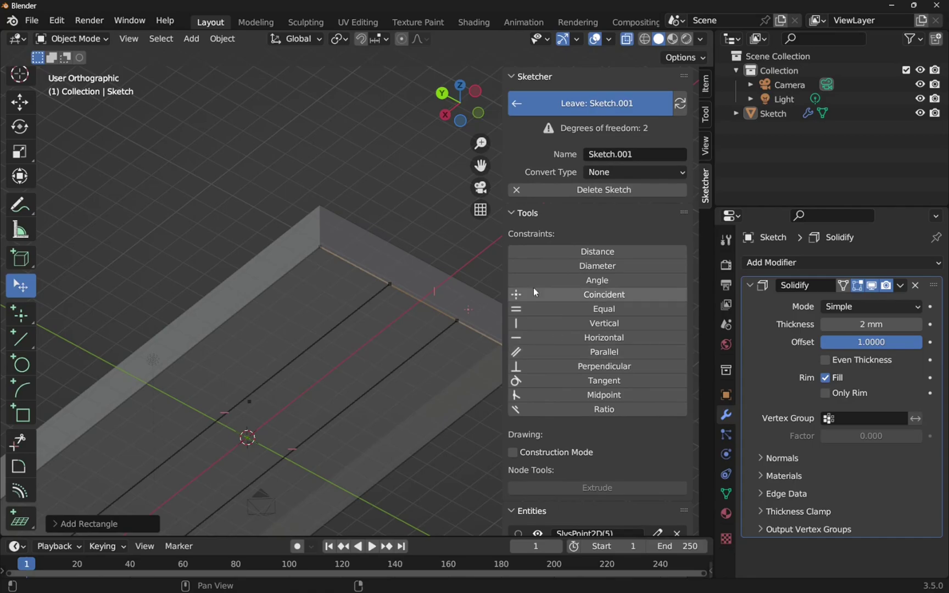
# Step: Hide the plate's original sketch and reopen the rectangle sketch for editing
pyautogui.click(576, 97)
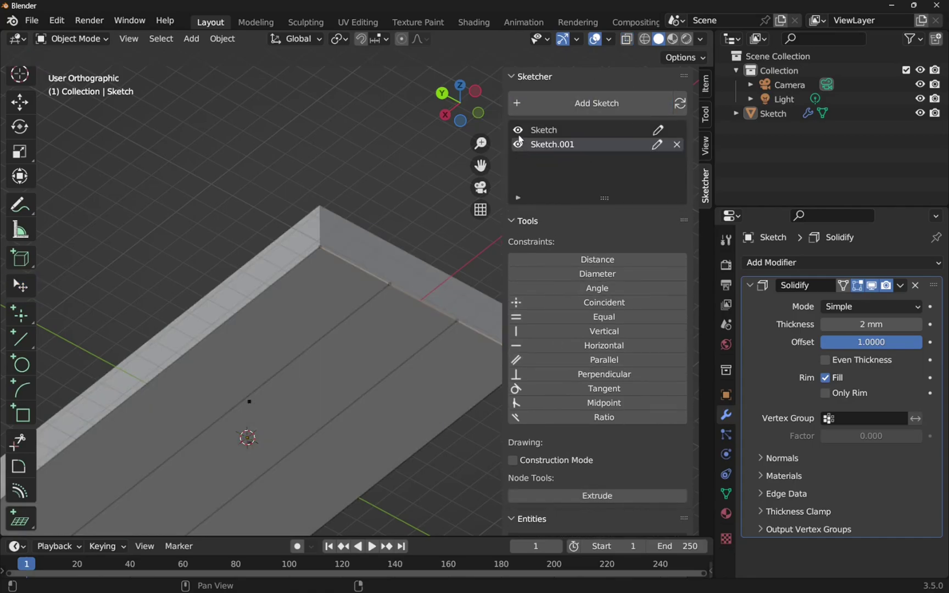
pyautogui.click(518, 130)
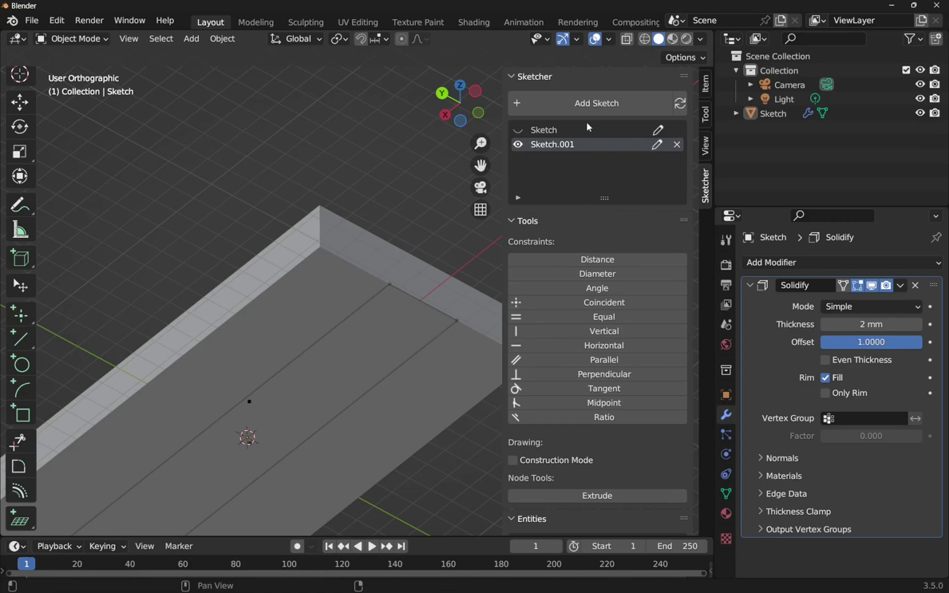
pyautogui.click(657, 146)
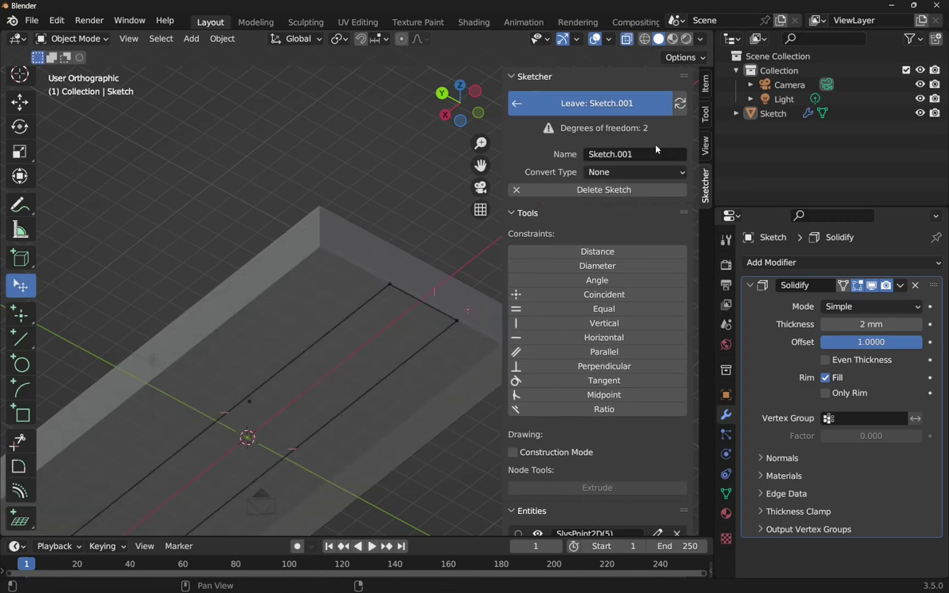
# Step: Constrain the rectangle's short end line to a distance of 3 mm and move the dimension beyond the plate's end
pyautogui.click(439, 311)
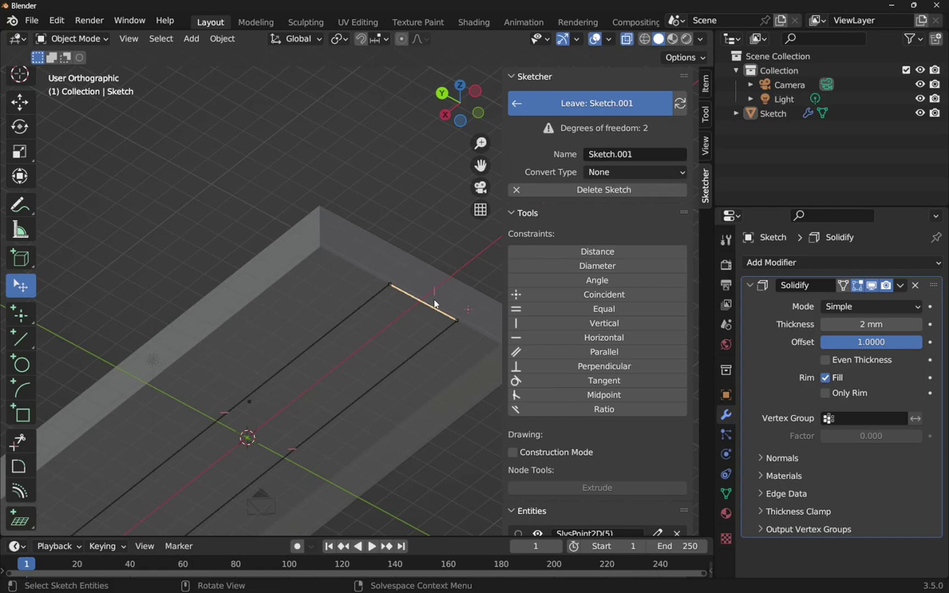
pyautogui.click(599, 253)
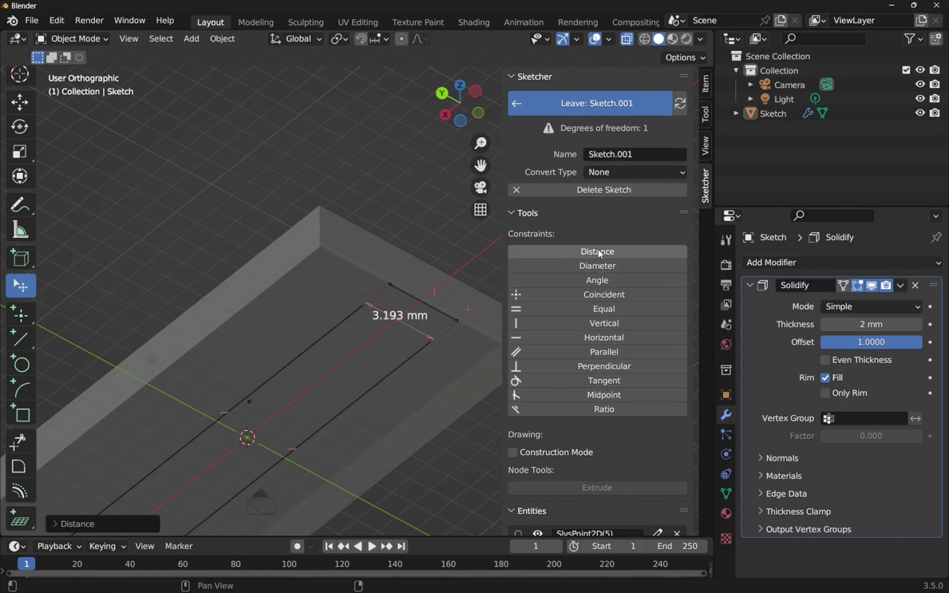
pyautogui.rightClick(396, 316)
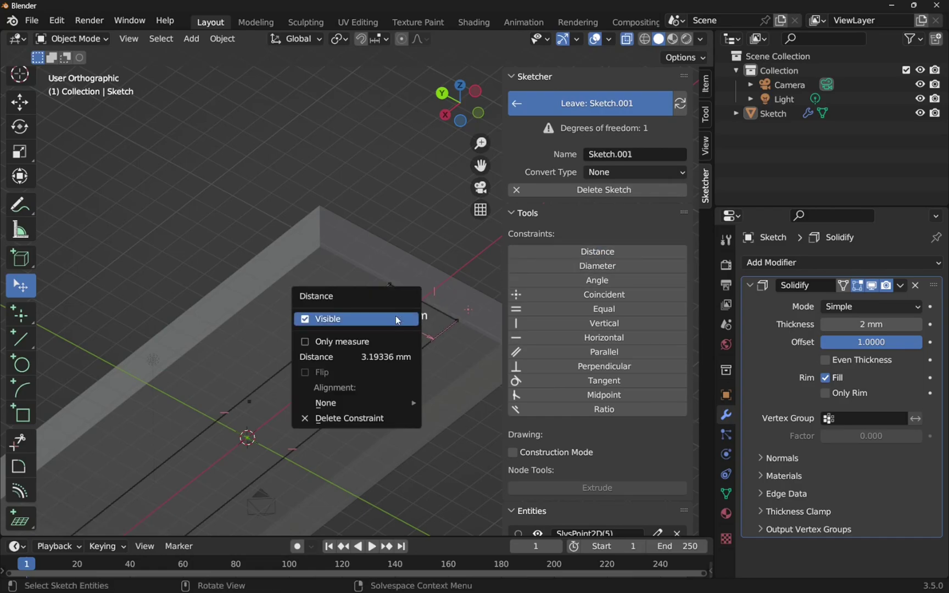
pyautogui.click(380, 358)
pyautogui.write('3')
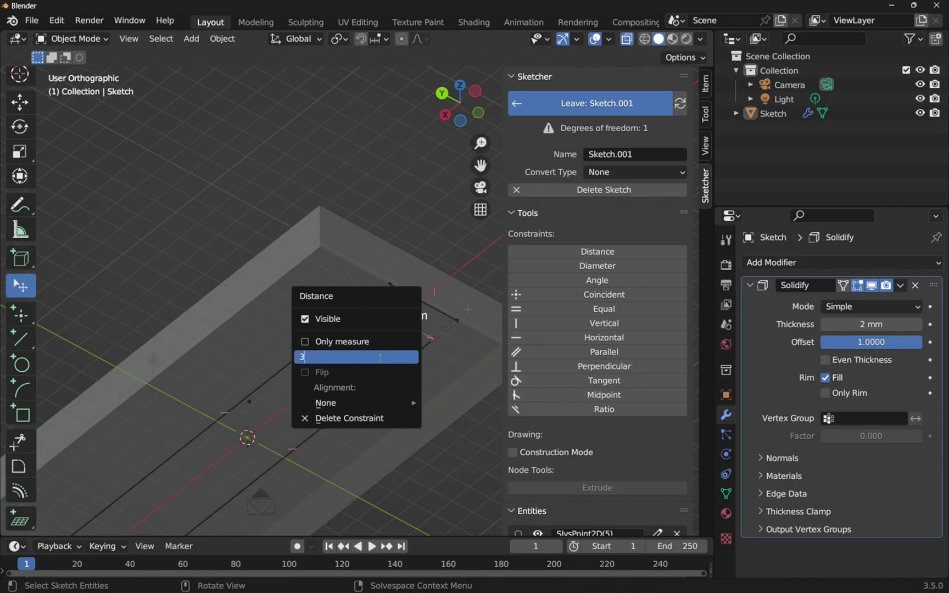
pyautogui.press('Return')
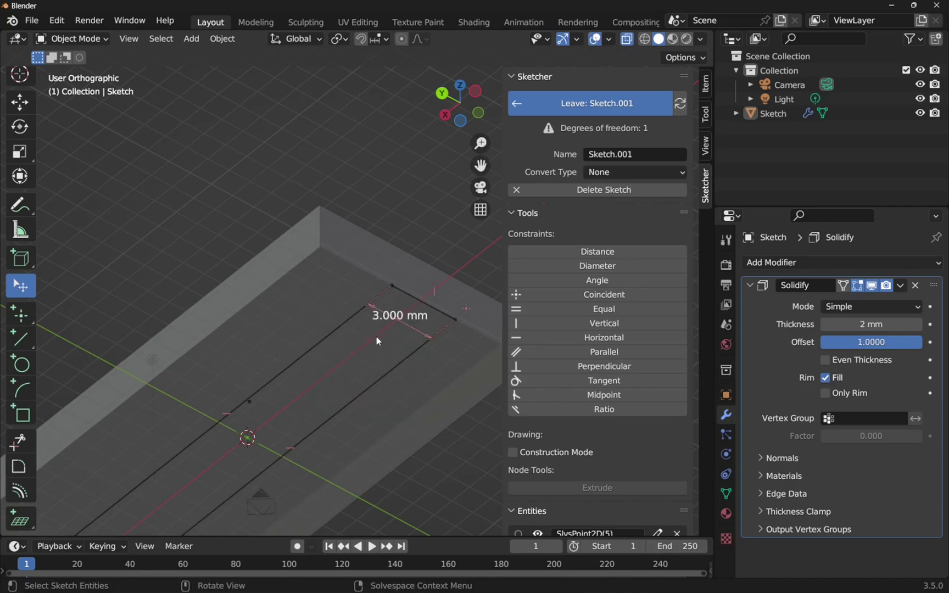
pyautogui.moveTo(400, 322)
pyautogui.mouseDown()
pyautogui.moveTo(477, 265)
pyautogui.moveTo(441, 278)
pyautogui.mouseUp()
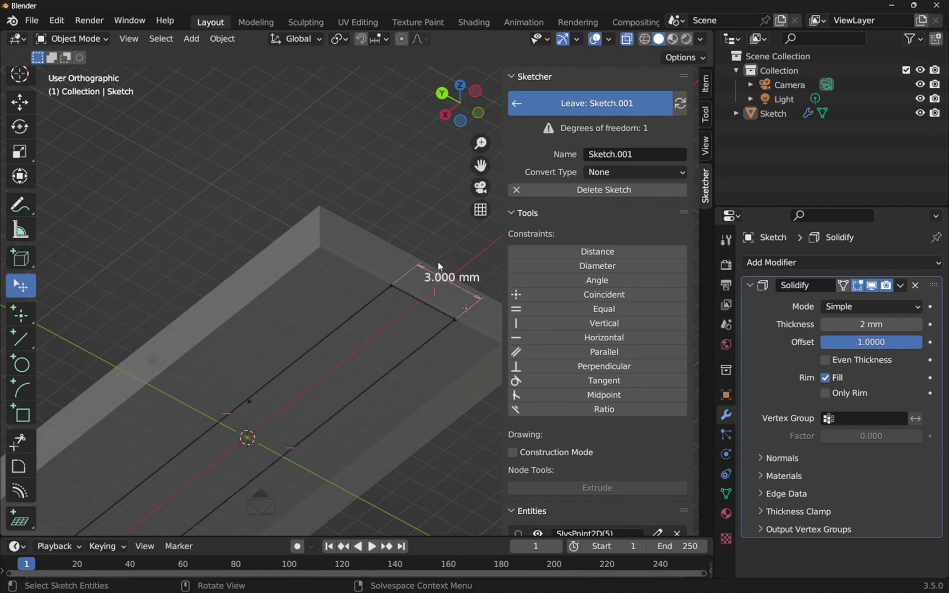
# Step: Delete the distance constraint on the rectangle's end line, then leave the sketch and show the plate's original sketch
pyautogui.rightClick(458, 289)
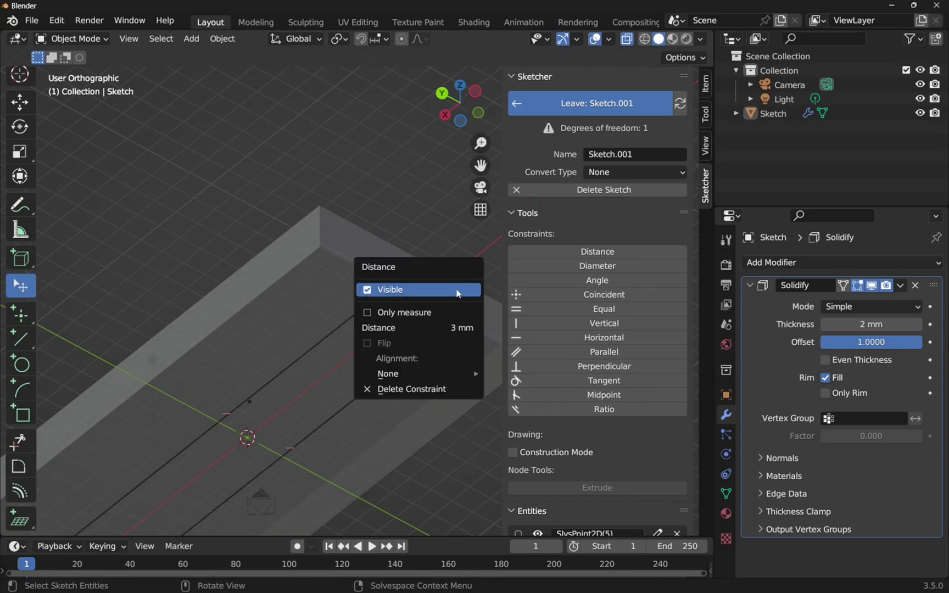
pyautogui.click(438, 389)
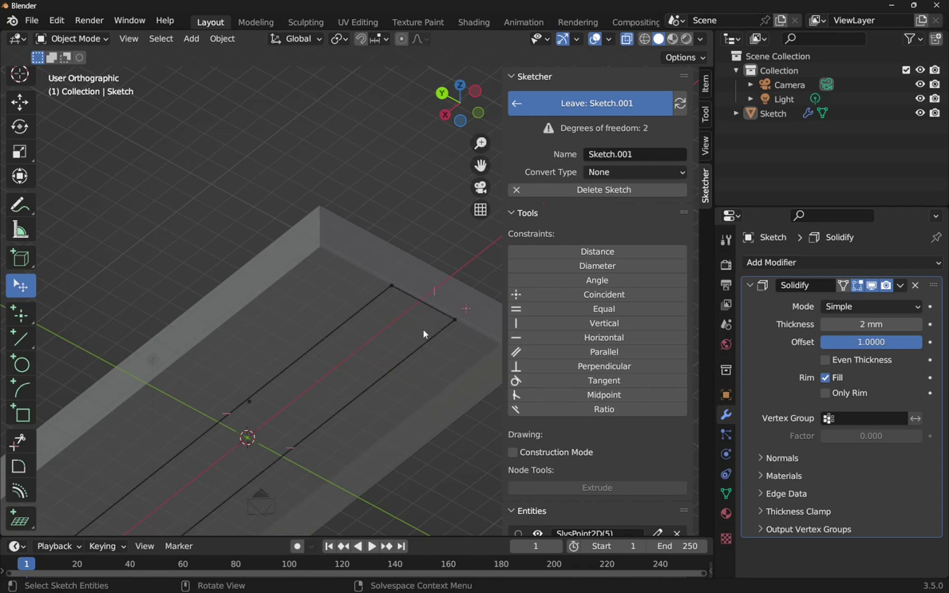
pyautogui.click(530, 111)
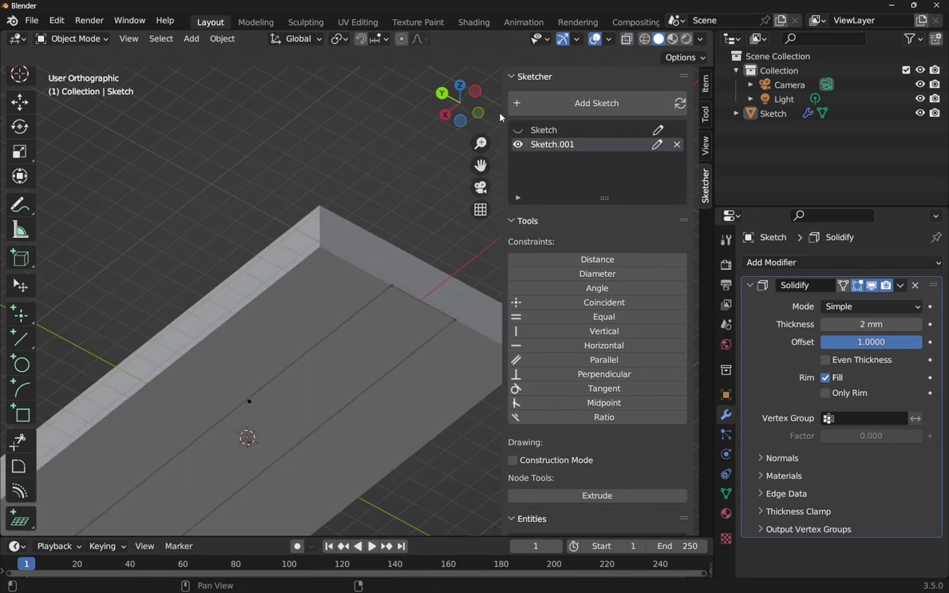
pyautogui.click(520, 131)
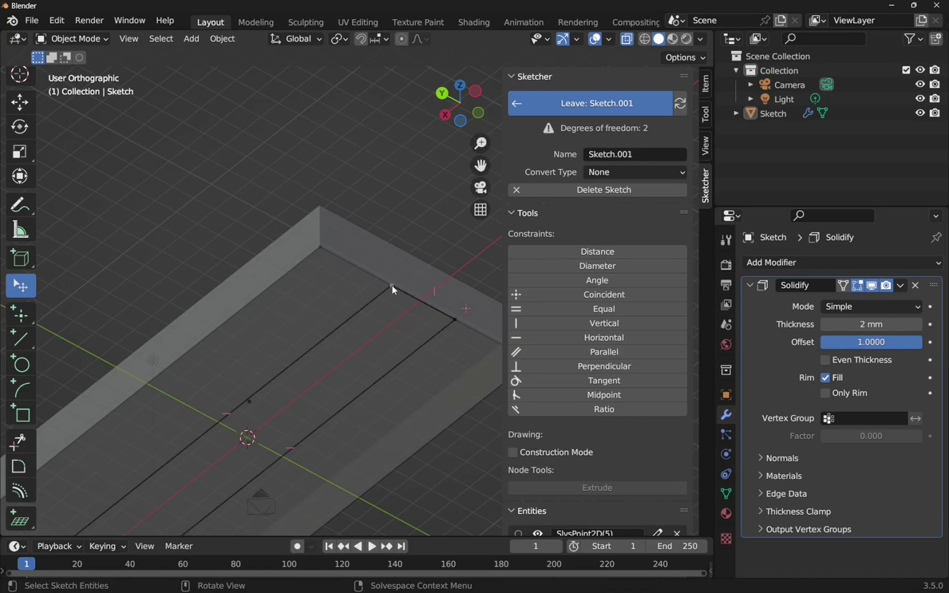
# Step: Reopen the rectangle sketch, add a 3 mm distance constraint between its two end corner points and move the dimension away from the plate
pyautogui.click(455, 319)
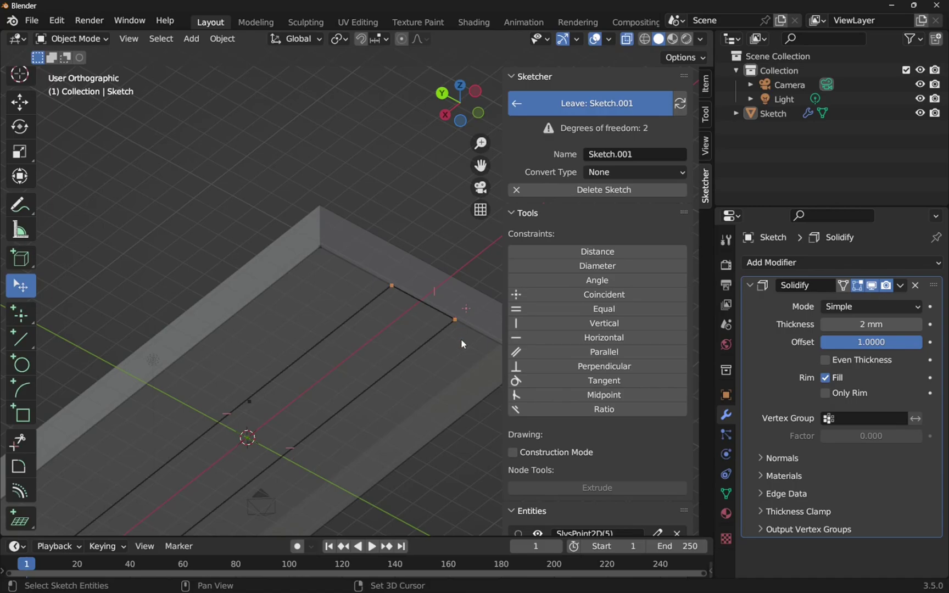
pyautogui.click(564, 250)
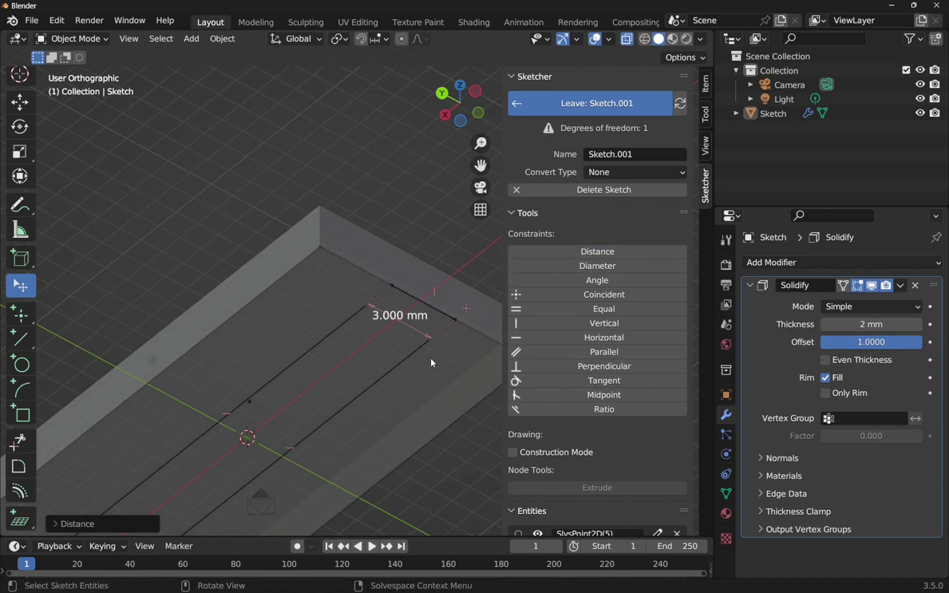
pyautogui.moveTo(389, 317); pyautogui.dragTo(382, 212)
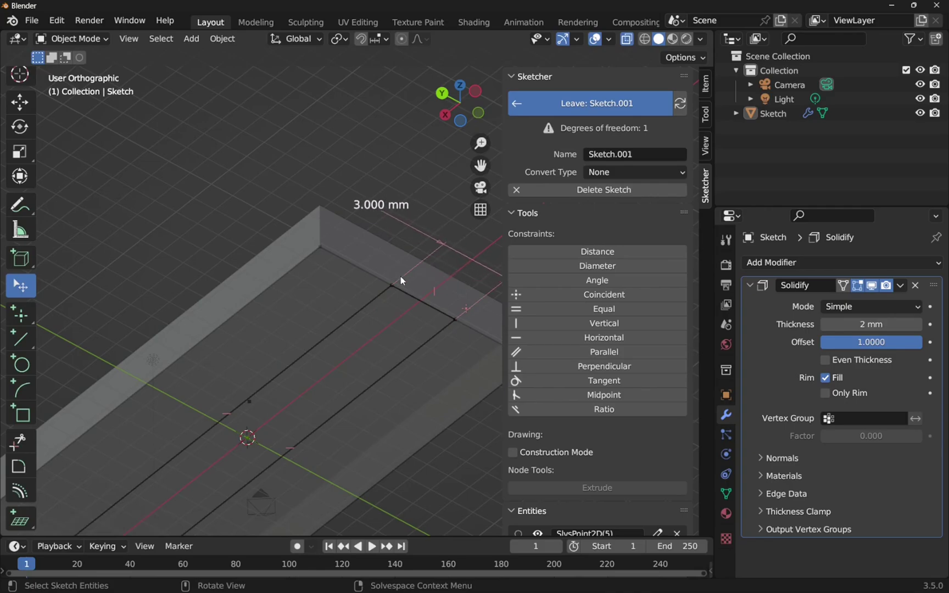
pyautogui.rightClick(381, 206)
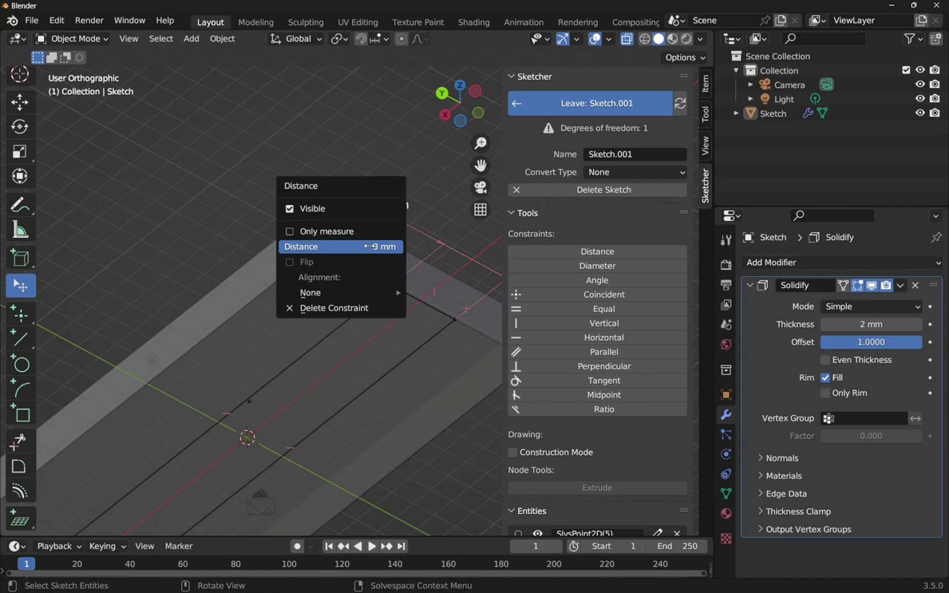
# Step: Set the rectangle sketch's convert type to Mesh and leave the sketch
pyautogui.click(604, 175)
pyautogui.click(613, 218)
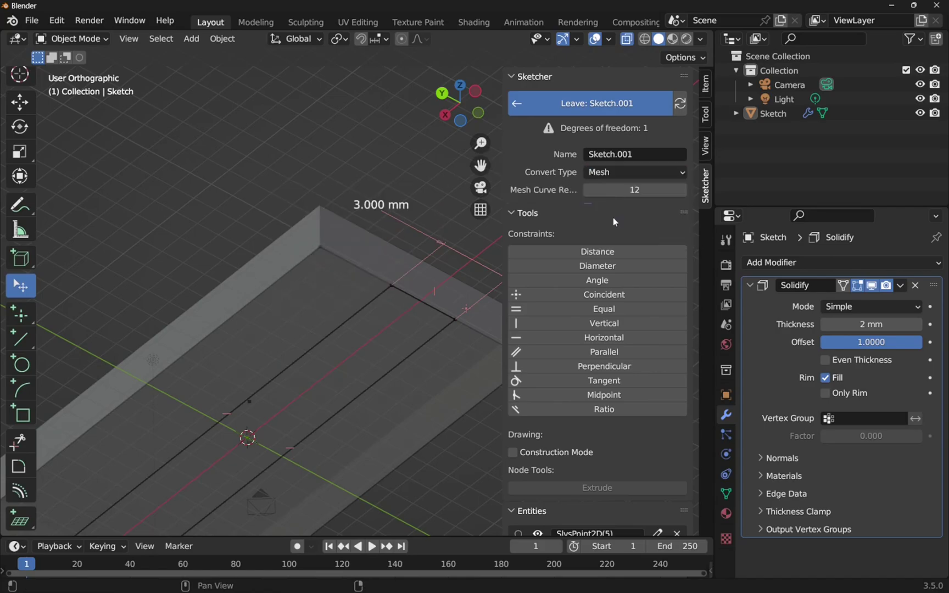
pyautogui.click(597, 103)
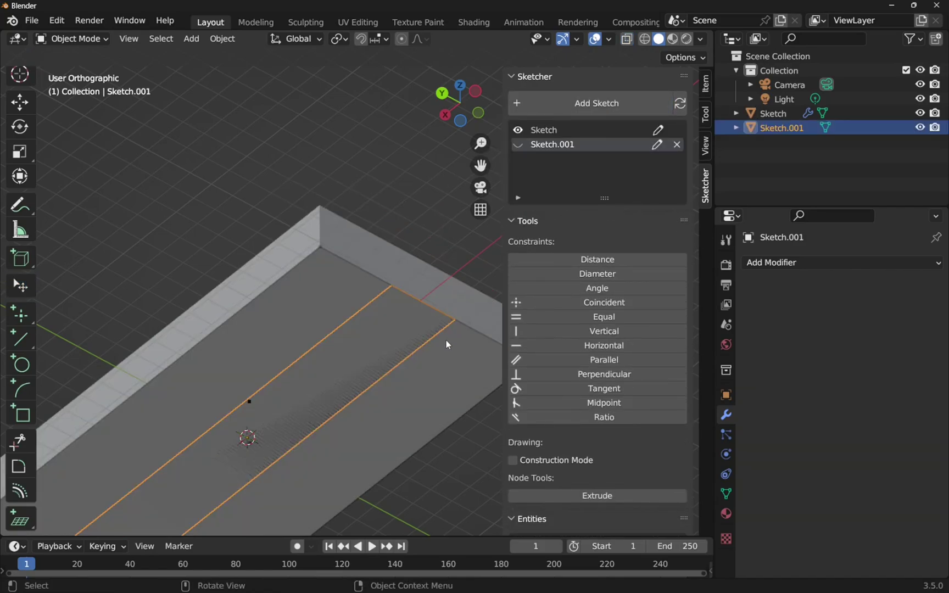
# Step: Add a Solidify modifier to the mesh converted from the rectangle sketch
pyautogui.moveTo(449, 343)
pyautogui.mouseDown(button='middle')
pyautogui.moveTo(413, 346)
pyautogui.moveTo(422, 388)
pyautogui.moveTo(394, 403)
pyautogui.moveTo(411, 389)
pyautogui.mouseUp(button='middle')
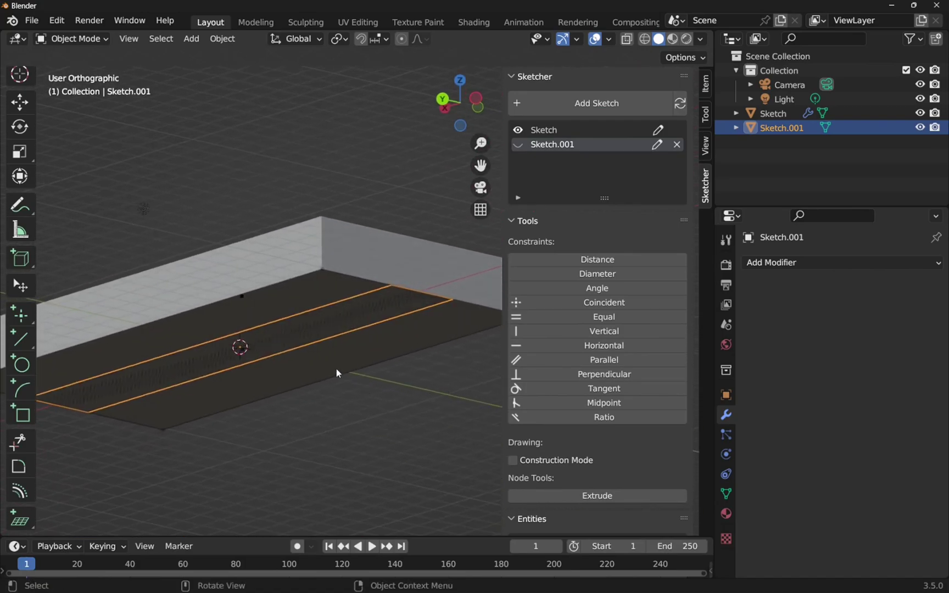
pyautogui.moveTo(337, 370)
pyautogui.mouseDown(button='middle')
pyautogui.moveTo(326, 341)
pyautogui.moveTo(299, 408)
pyautogui.mouseUp(button='middle')
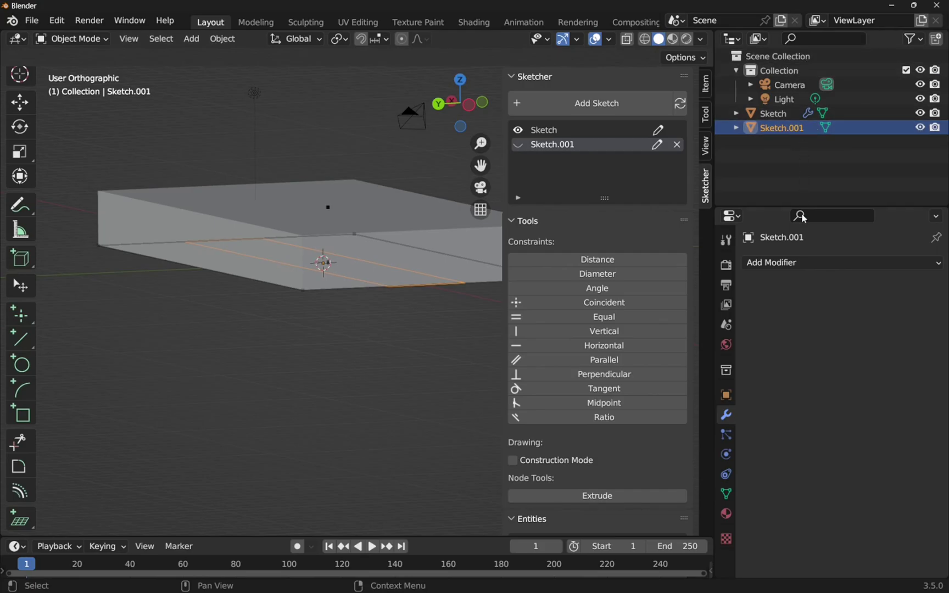
pyautogui.click(778, 265)
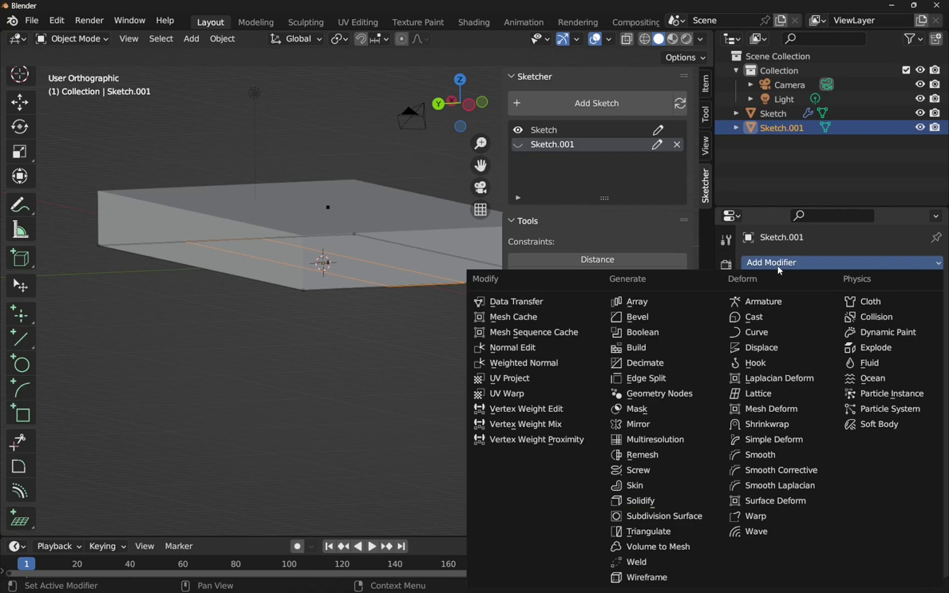
pyautogui.click(680, 511)
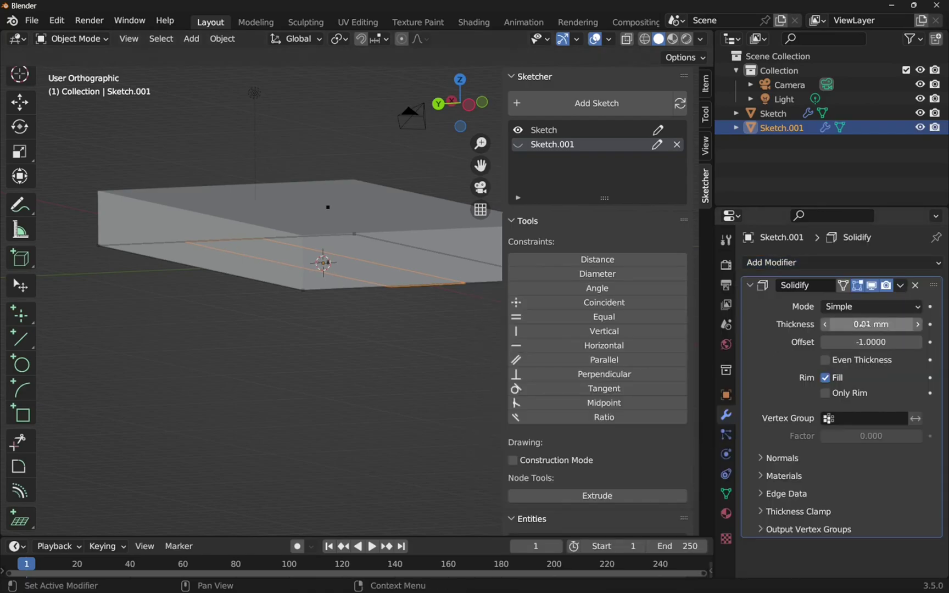
# Step: Set the thickness of the Solidify modifier on the rib's converted rectangle mesh to 3 mm
pyautogui.moveTo(862, 324)
pyautogui.mouseDown()
pyautogui.moveTo(896, 325)
pyautogui.moveTo(854, 325)
pyautogui.mouseUp()
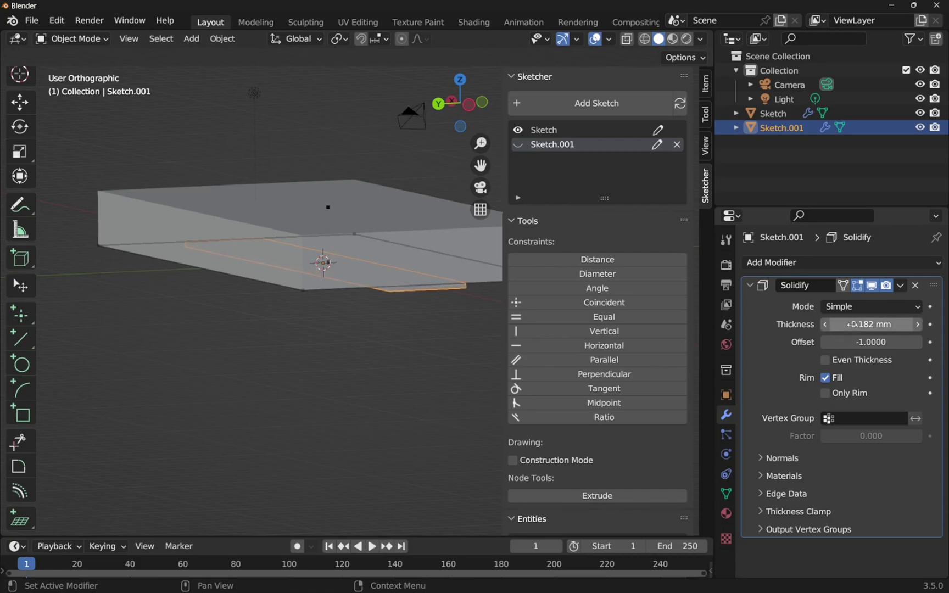
pyautogui.click(853, 324)
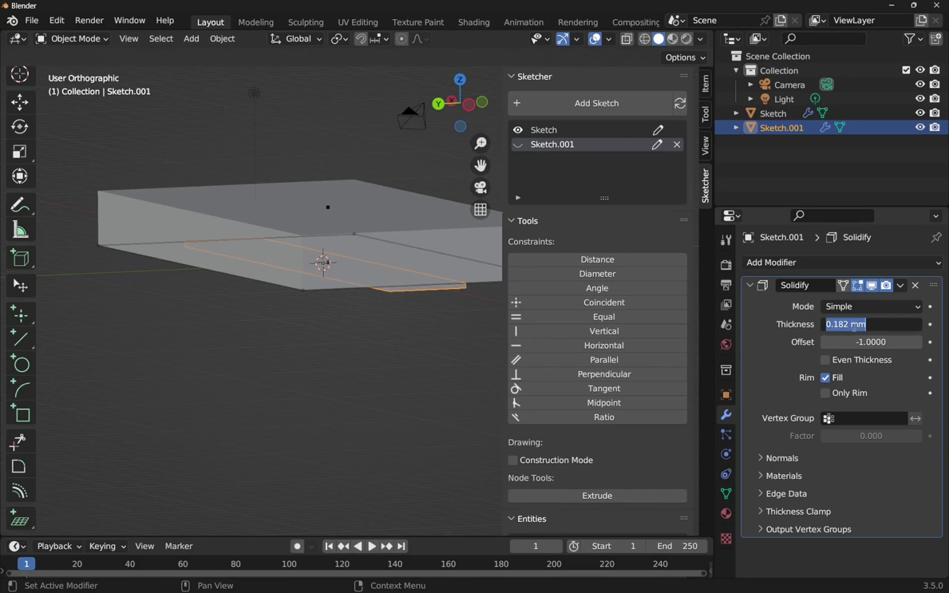
pyautogui.write('3')
pyautogui.press('Return')
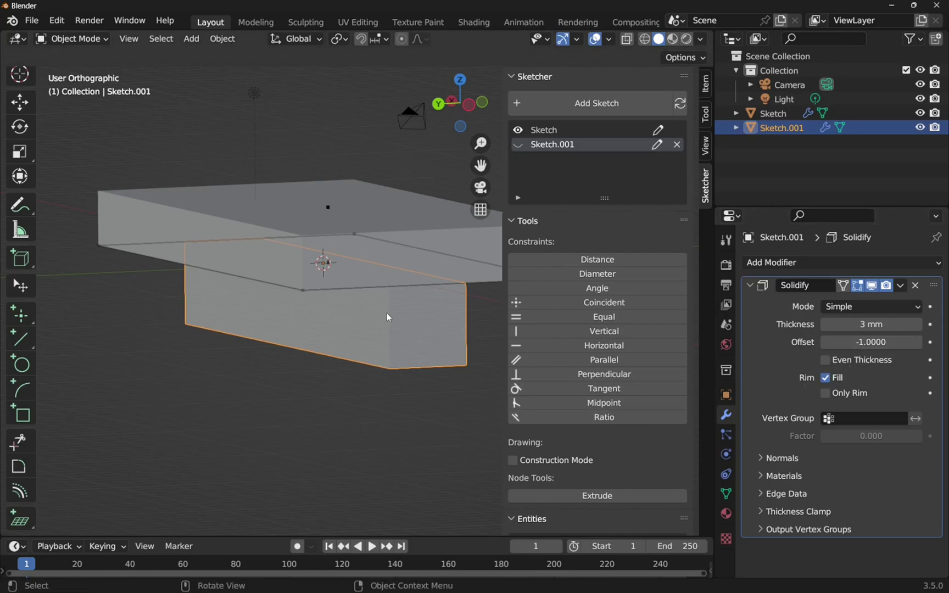
# Step: Deselect the rib and hide the plate's original sketch so only the solid bodies are displayed
pyautogui.moveTo(429, 428); pyautogui.dragTo(435, 243, button='middle')
pyautogui.moveTo(313, 368); pyautogui.dragTo(312, 71, button='middle')
pyautogui.scroll(-5, 297, 280)
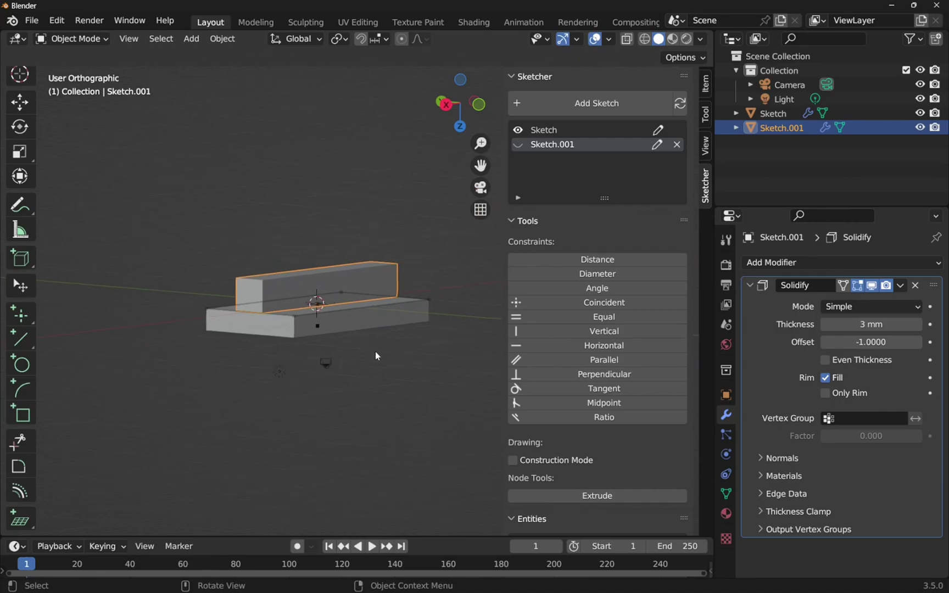
pyautogui.click(375, 352)
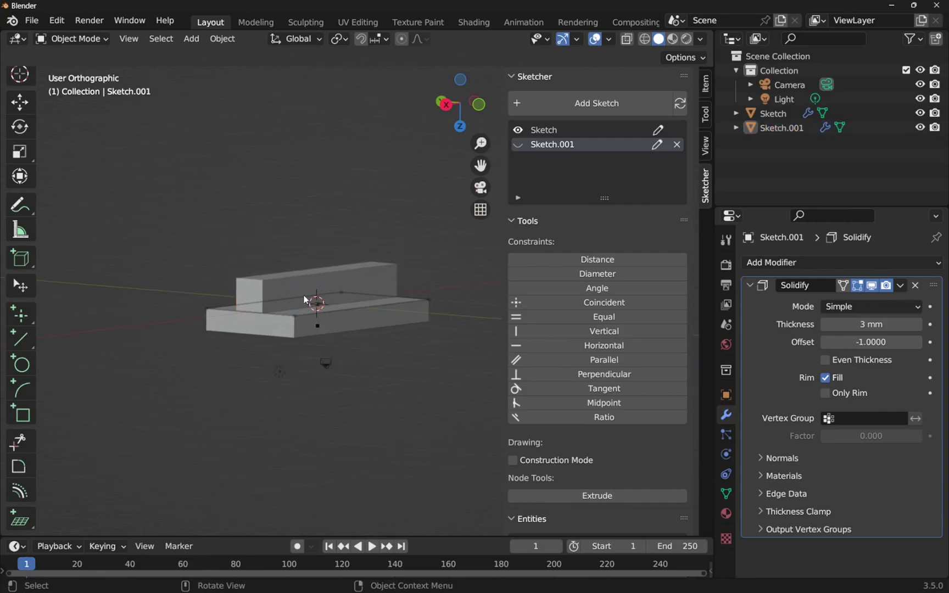
pyautogui.click(518, 129)
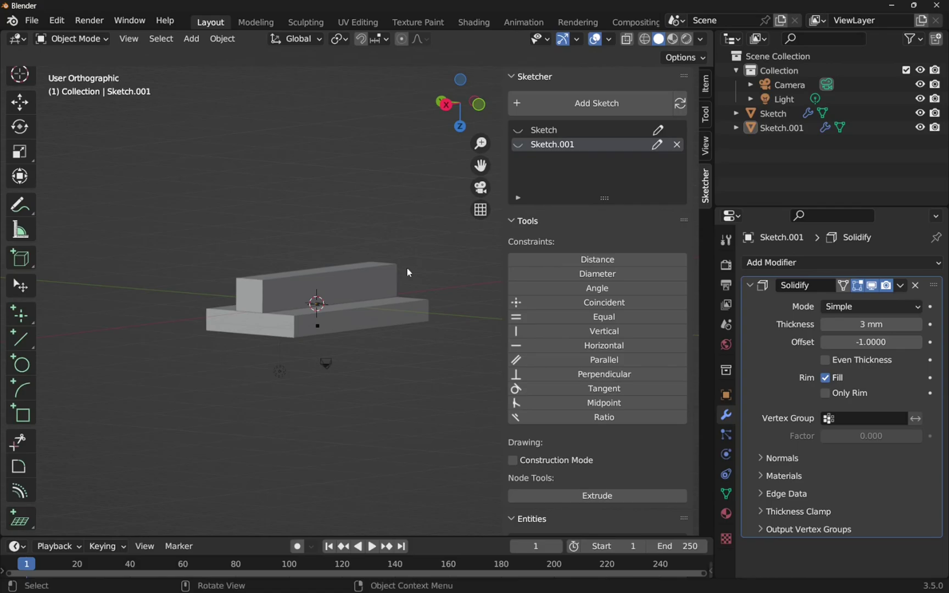
pyautogui.moveTo(286, 298); pyautogui.dragTo(343, 372, button='middle')
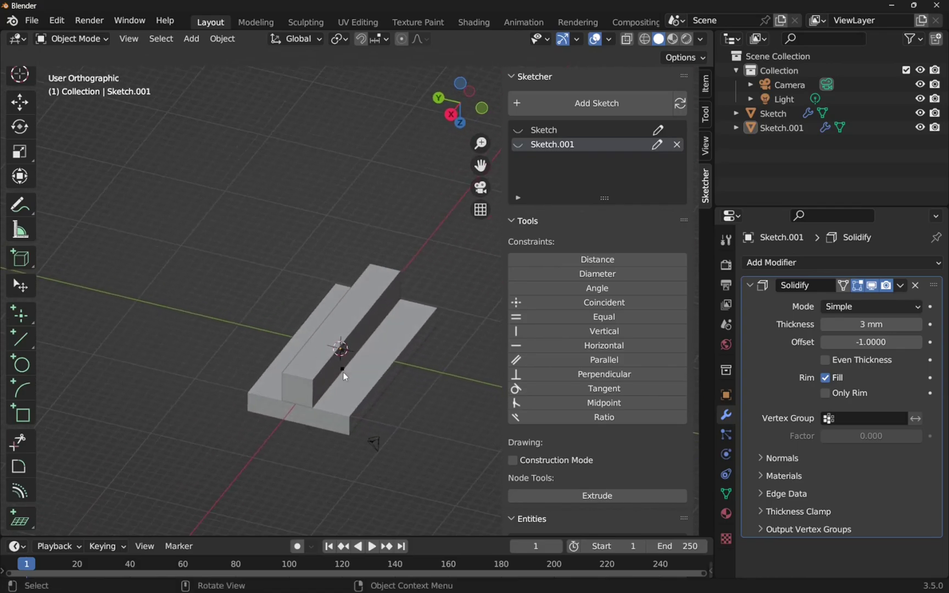
pyautogui.scroll(2, 345, 379)
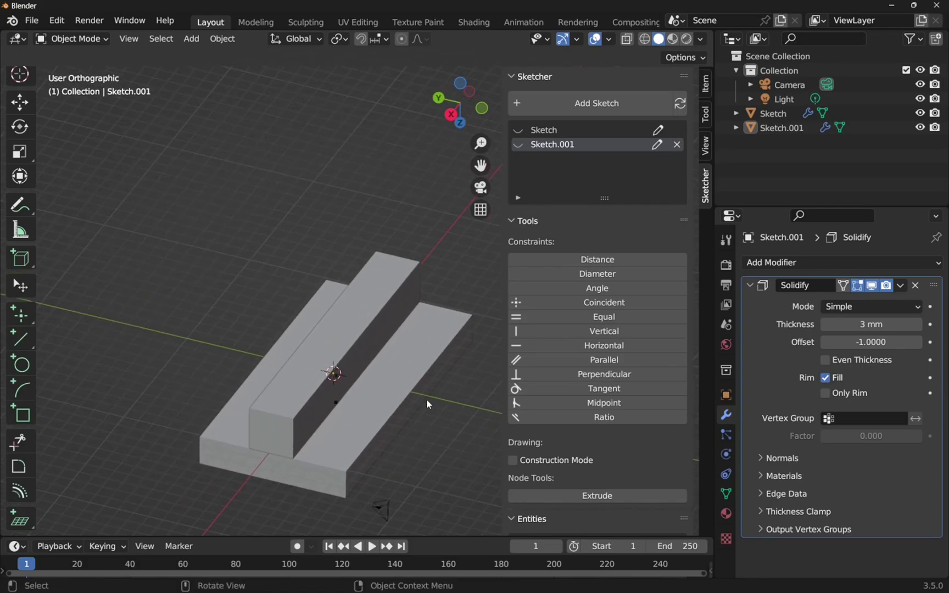
pyautogui.scroll(-1, 428, 404)
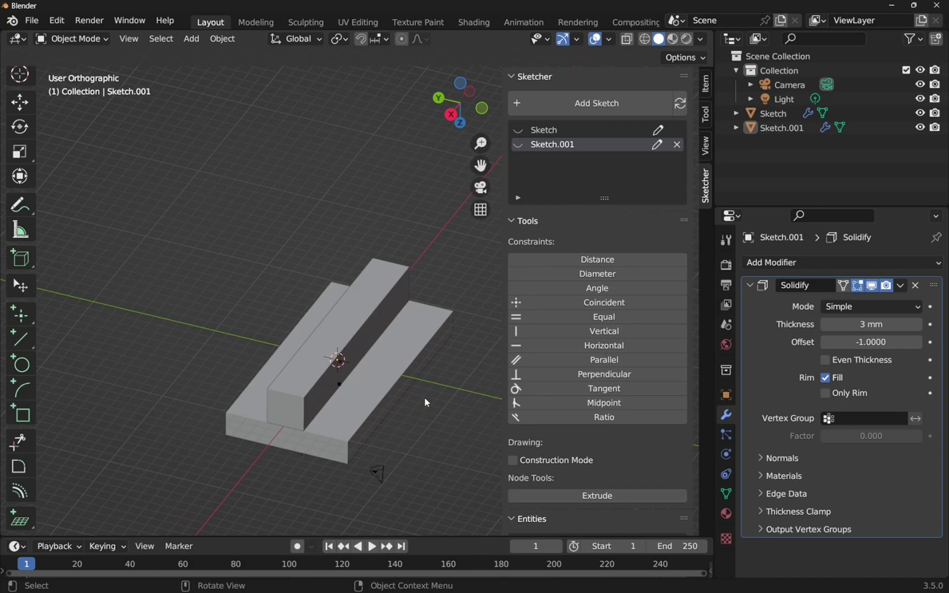